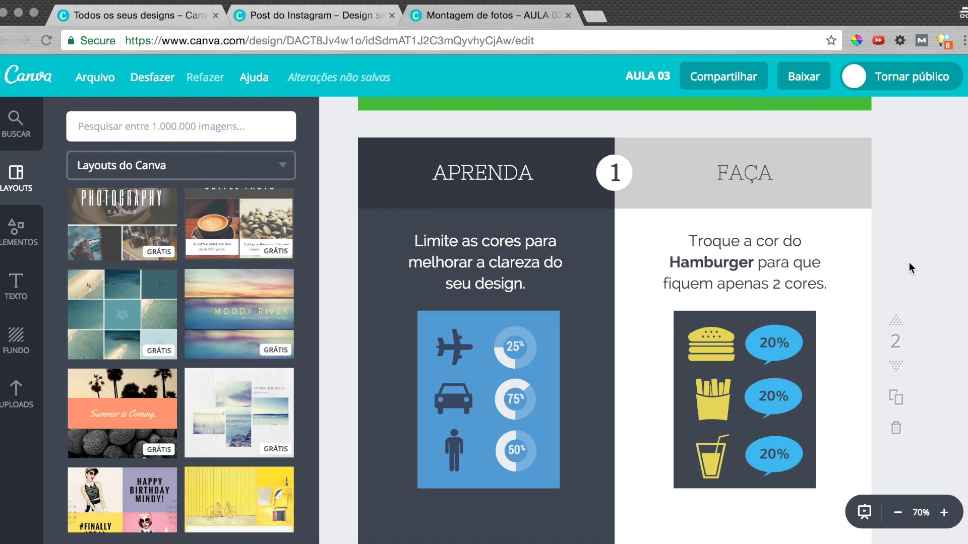
Examine the elements of the "Antes" and "Depois" example designs in exercise 2
scroll(839, 350, down, 10)
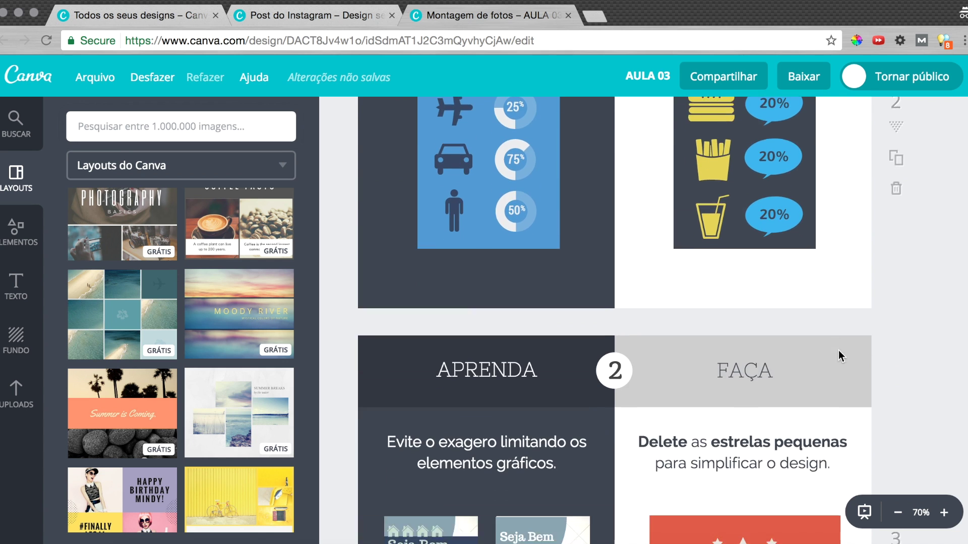
scroll(839, 352, down, 1)
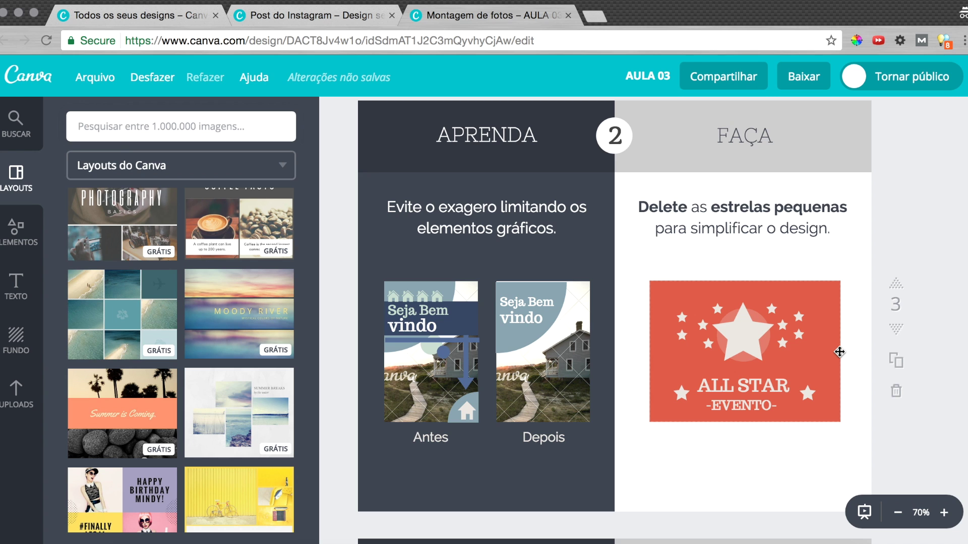
scroll(734, 460, up, 1)
click(437, 433)
click(543, 421)
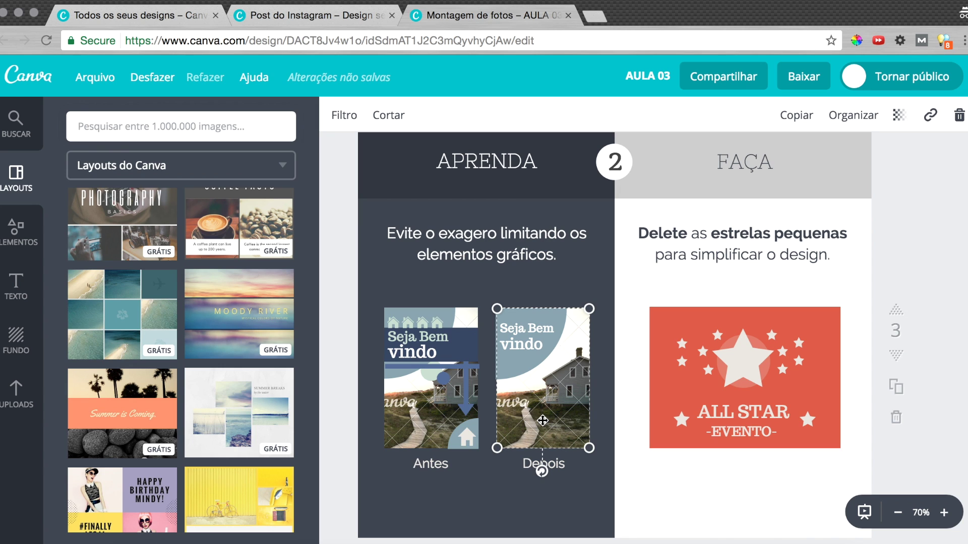
click(421, 323)
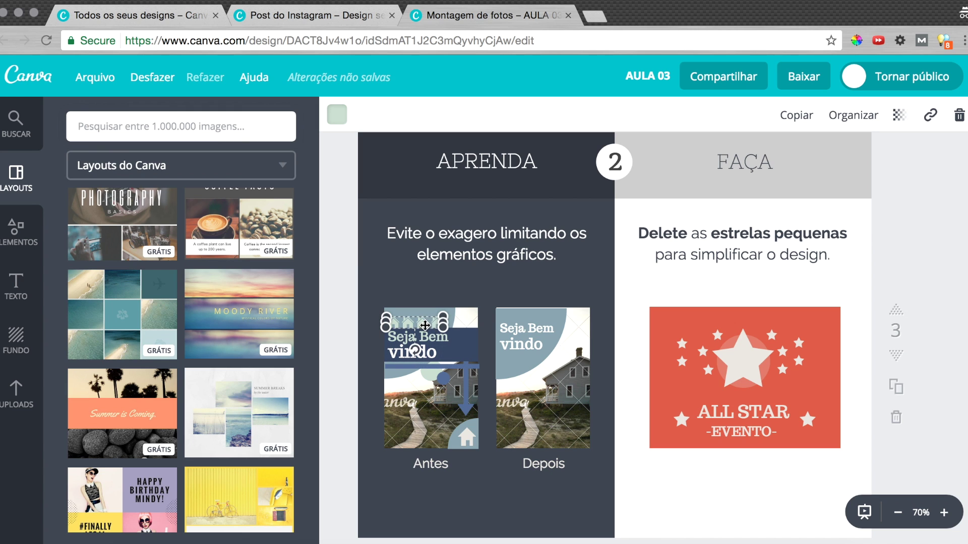
click(464, 390)
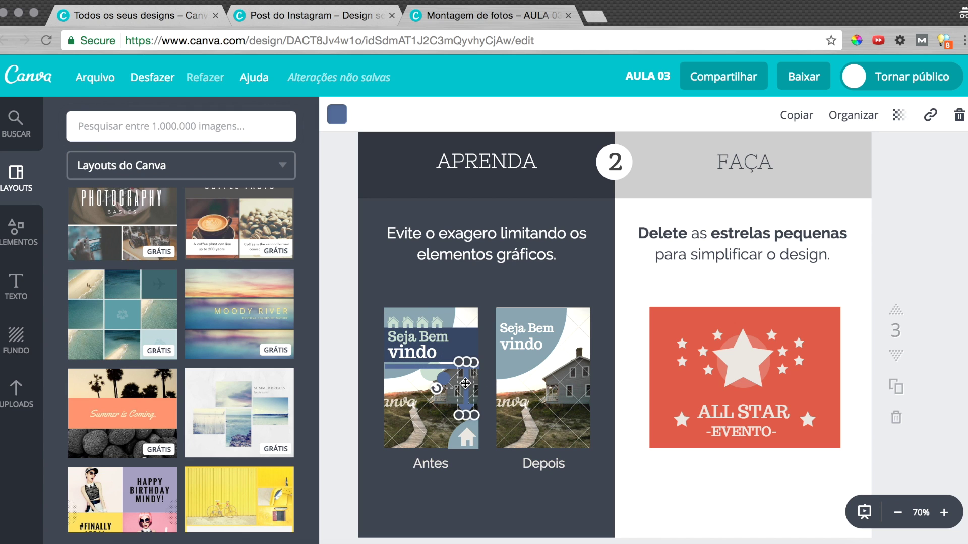
click(465, 438)
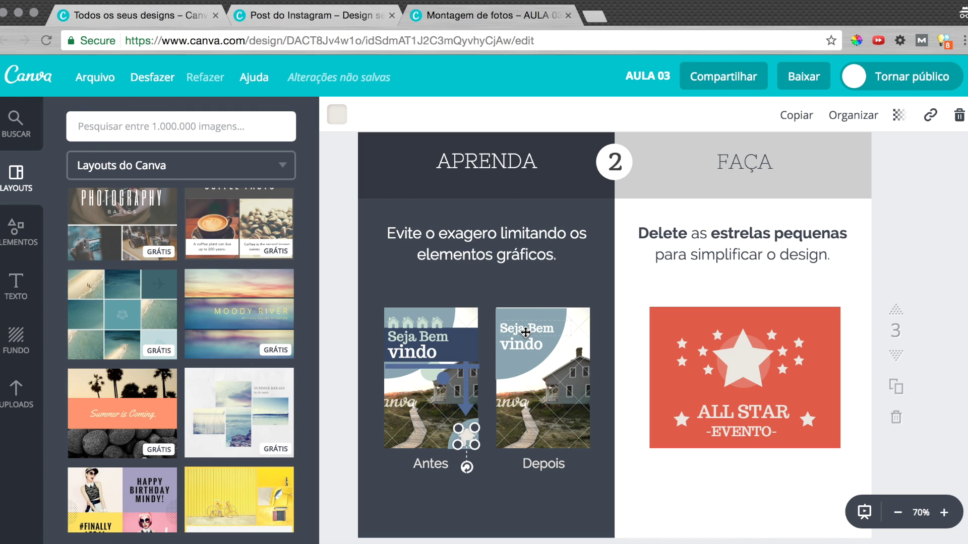
click(692, 504)
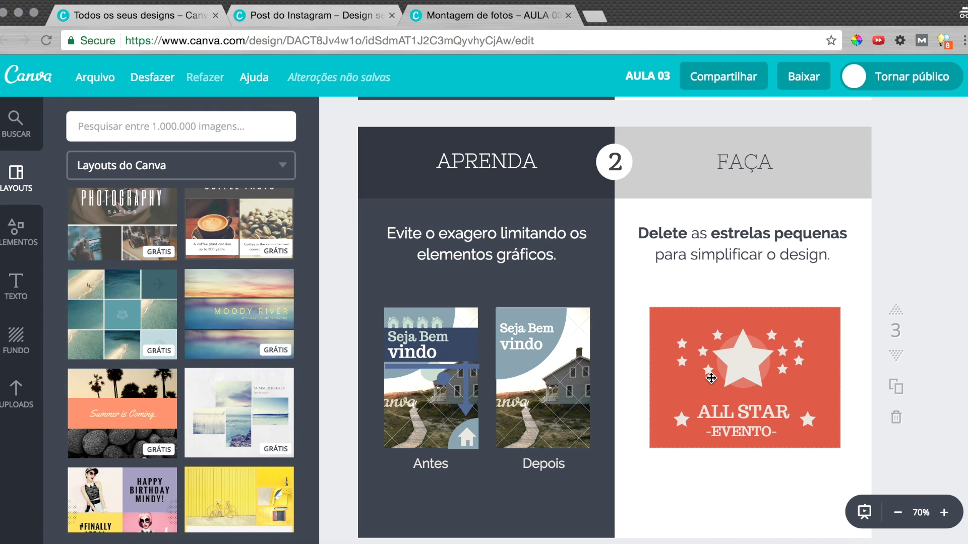
Delete the four small stars to the left of the big star in the ALL STAR design
click(680, 345)
key(Escape)
click(718, 339)
drag(703, 351, 700, 353)
key(Delete)
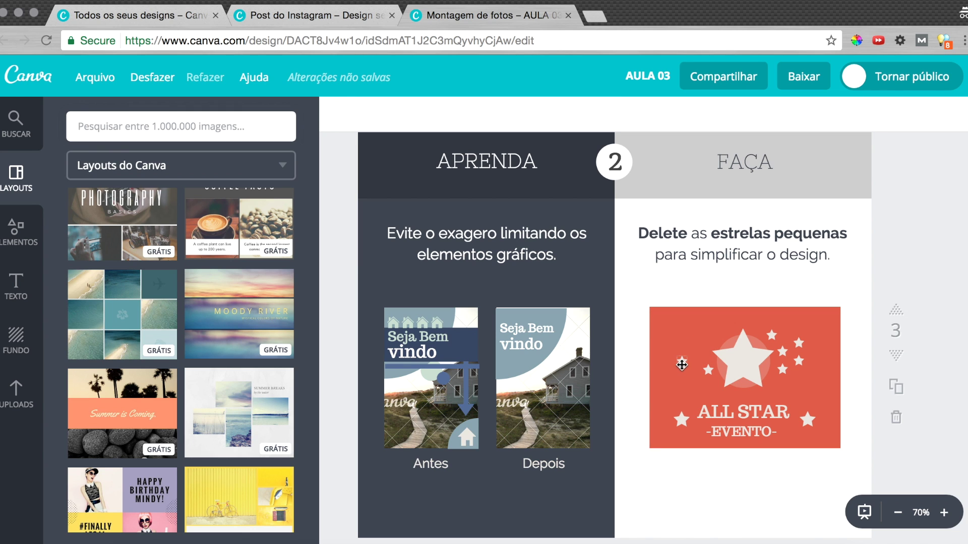
click(681, 364)
key(Delete)
click(709, 371)
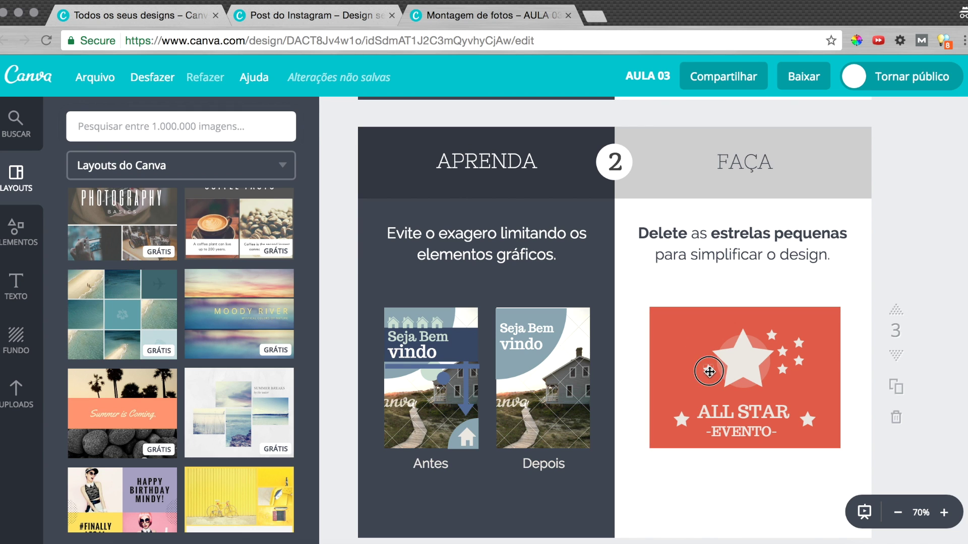
key(Delete)
Delete the four small stars to the right of the big star in the ALL STAR design
click(771, 336)
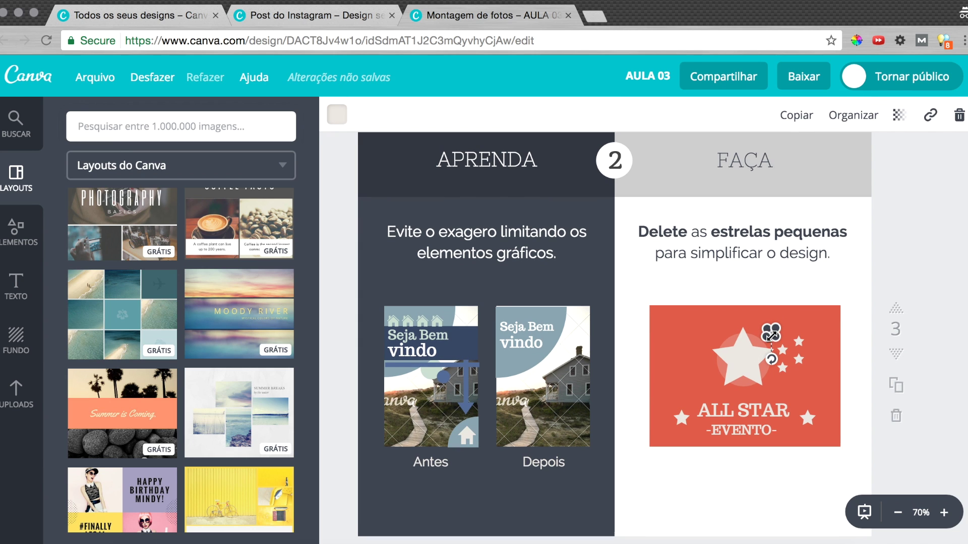
click(959, 116)
click(798, 336)
drag(803, 336, 782, 361)
click(783, 344)
click(799, 353)
key(Delete)
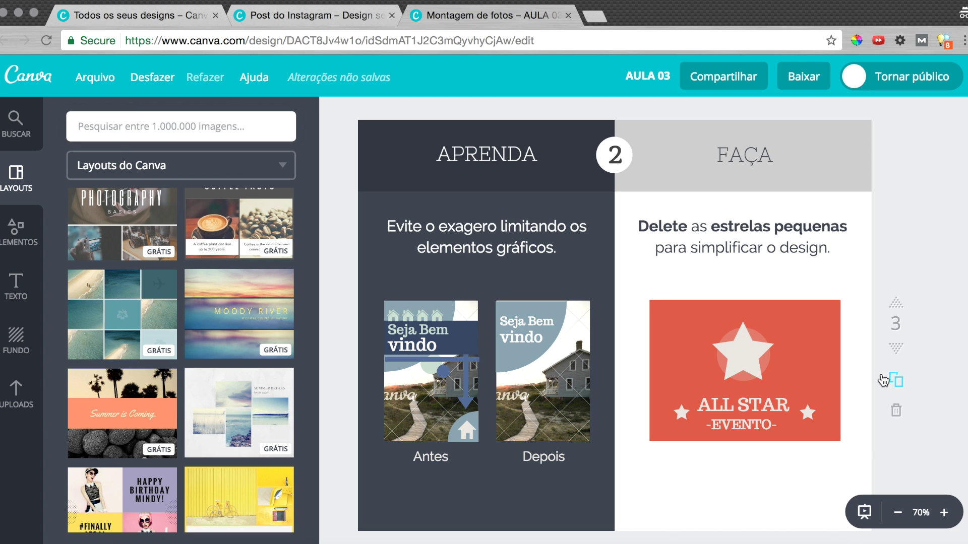
In exercise 3, delete the dark "CURTA NOSSA FANPAGE" text and move the thumbs-up icon into its place on the purple card
scroll(888, 377, down, 3)
scroll(881, 373, down, 8)
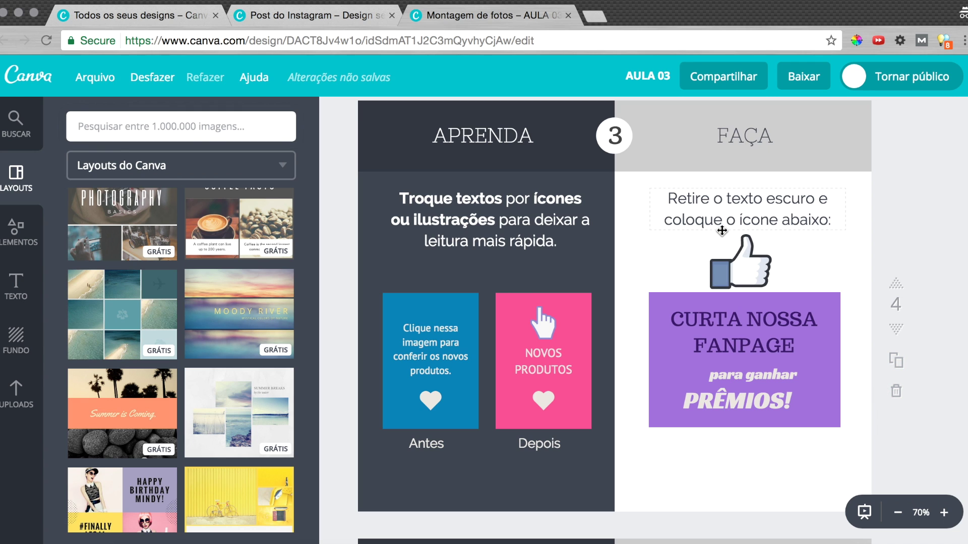
click(742, 257)
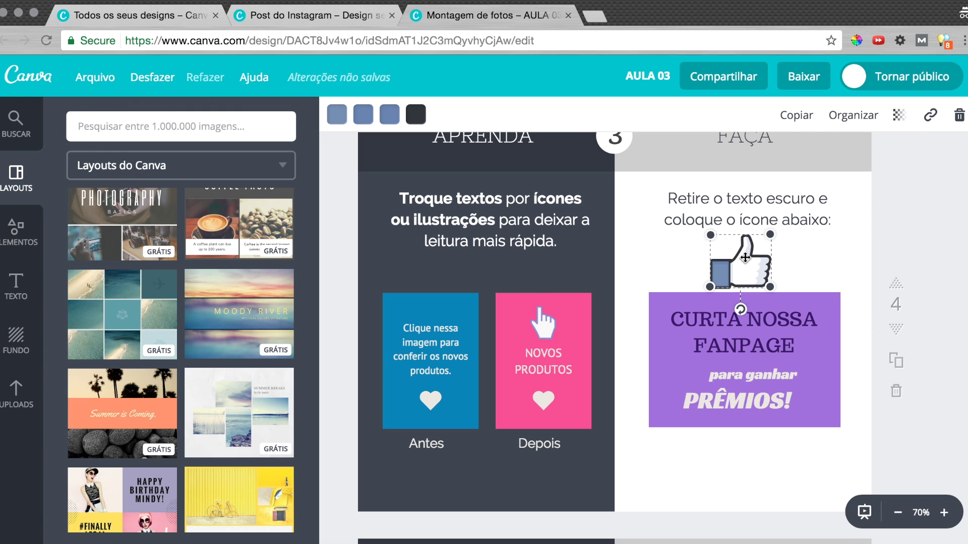
click(784, 319)
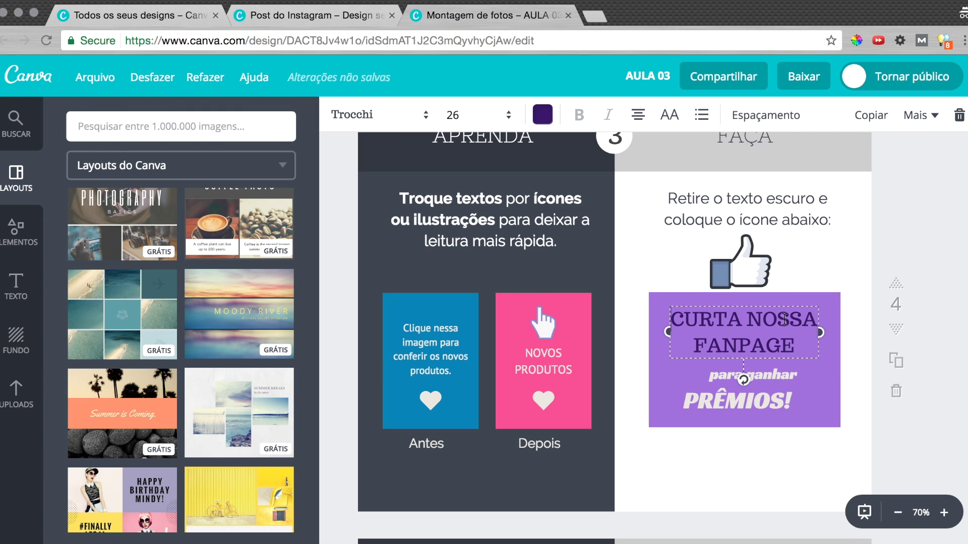
click(959, 116)
drag(758, 280, 758, 331)
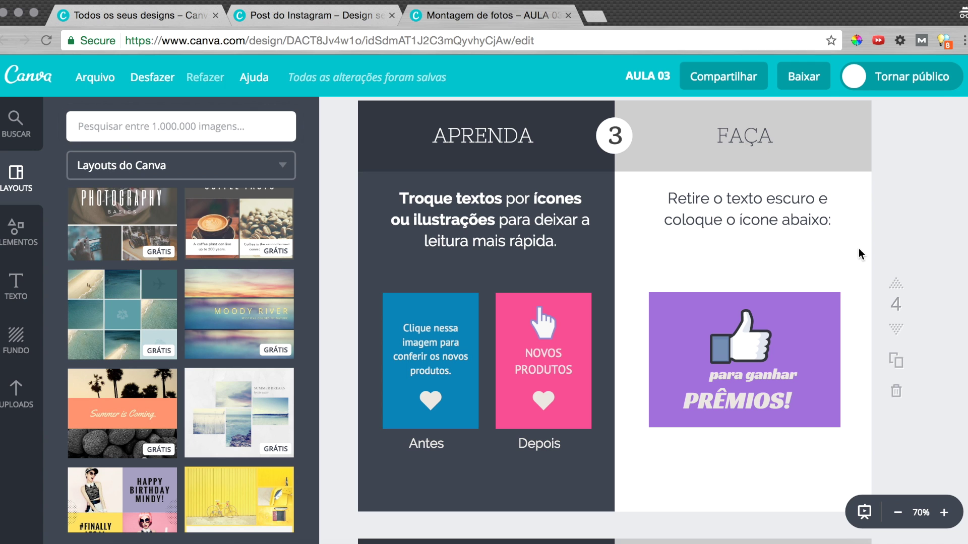
In exercise 4, check the fonts of the invitation texts and change "Festa das Meninas" to Ribeye to match "CONVITE"
scroll(858, 248, down, 3)
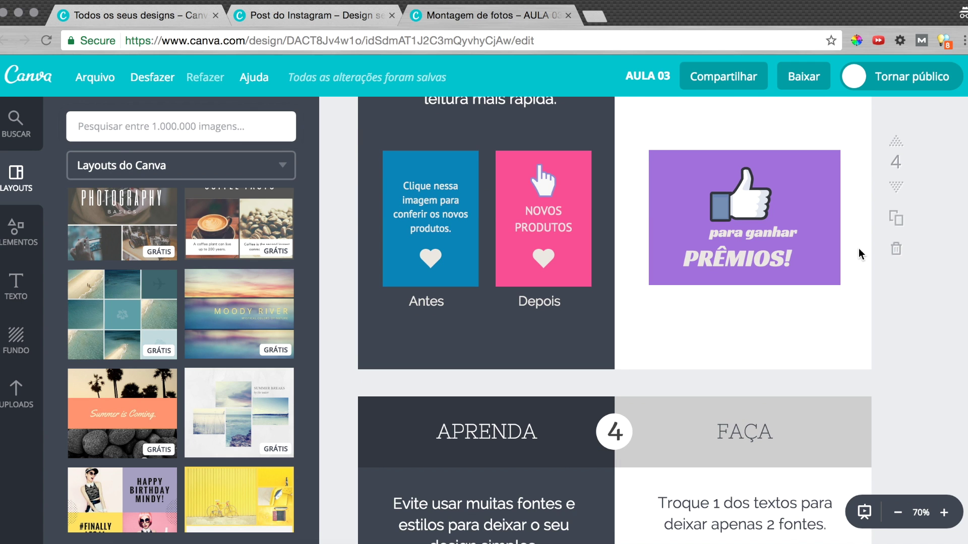
scroll(858, 248, down, 5)
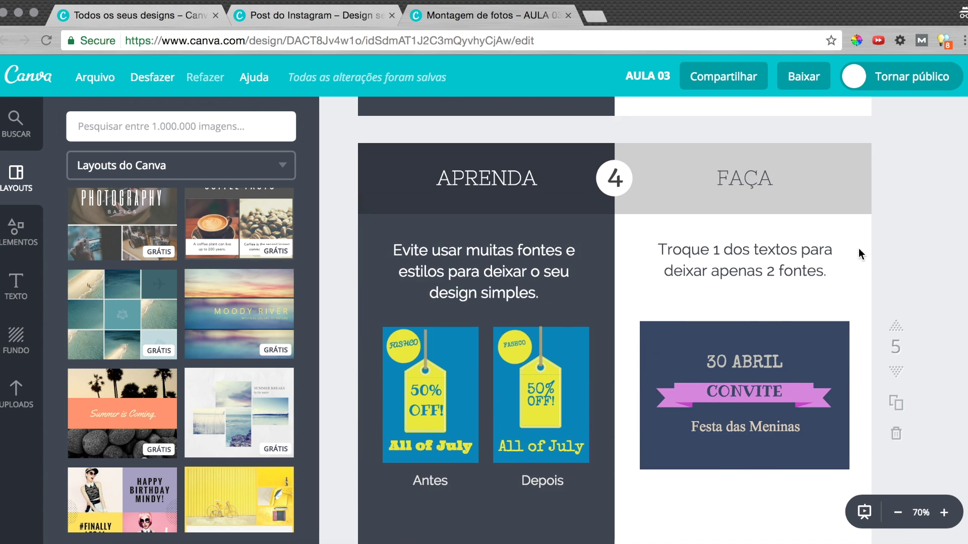
scroll(858, 248, down, 1)
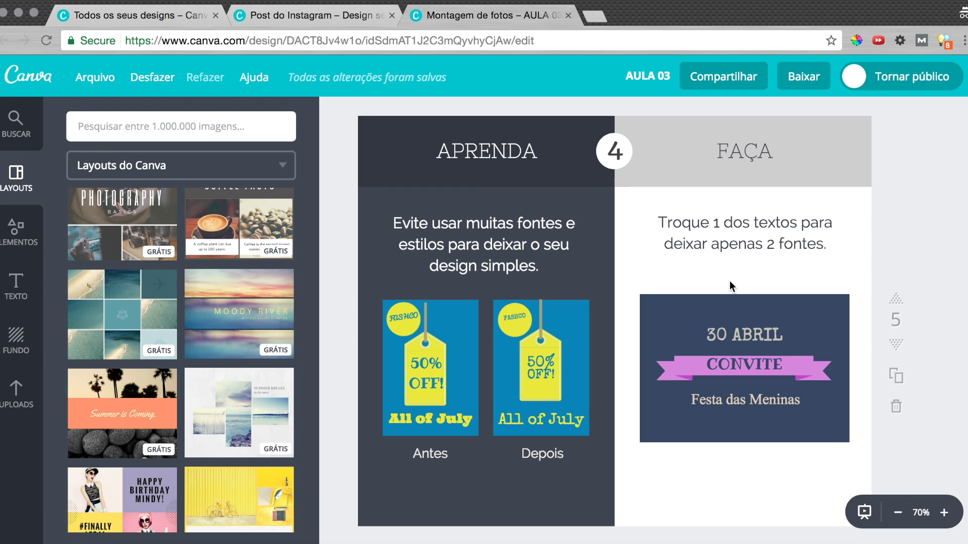
click(761, 333)
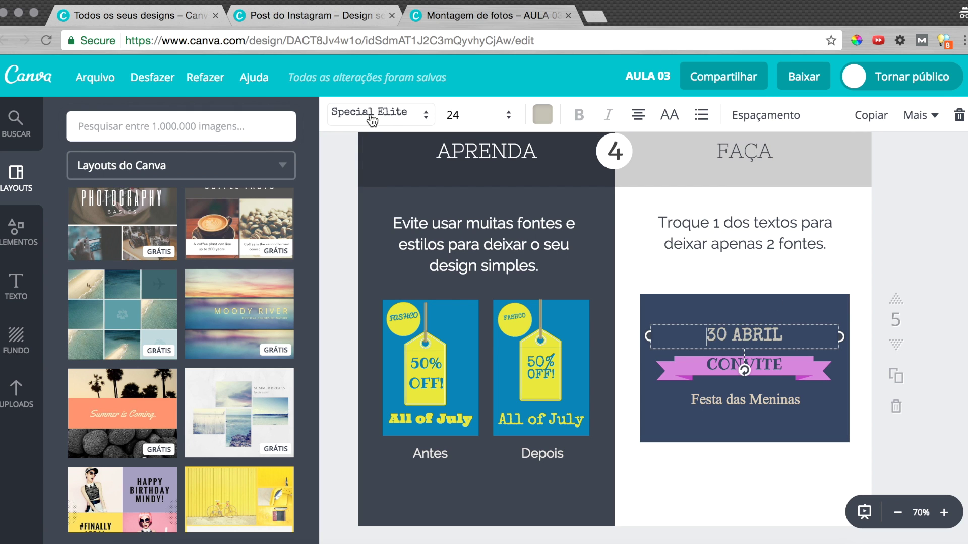
click(771, 366)
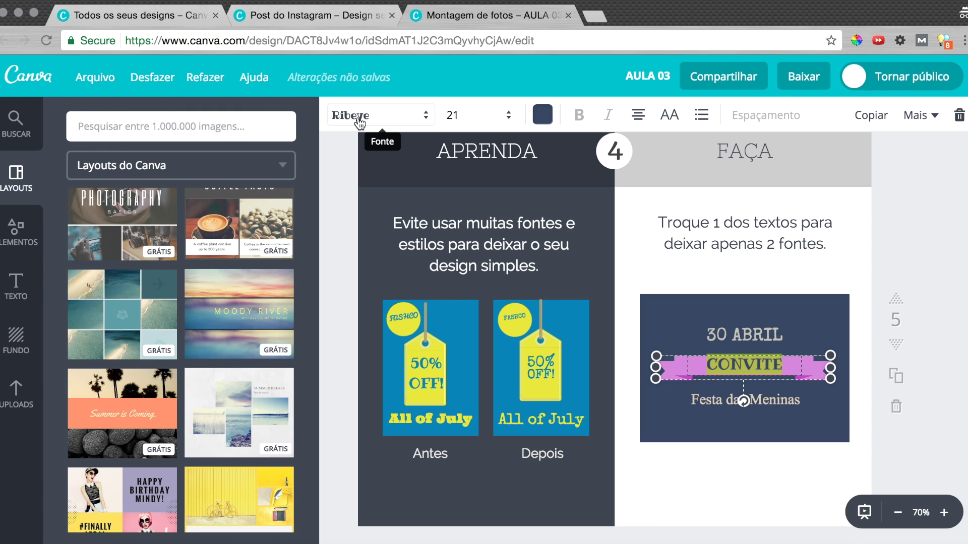
click(781, 403)
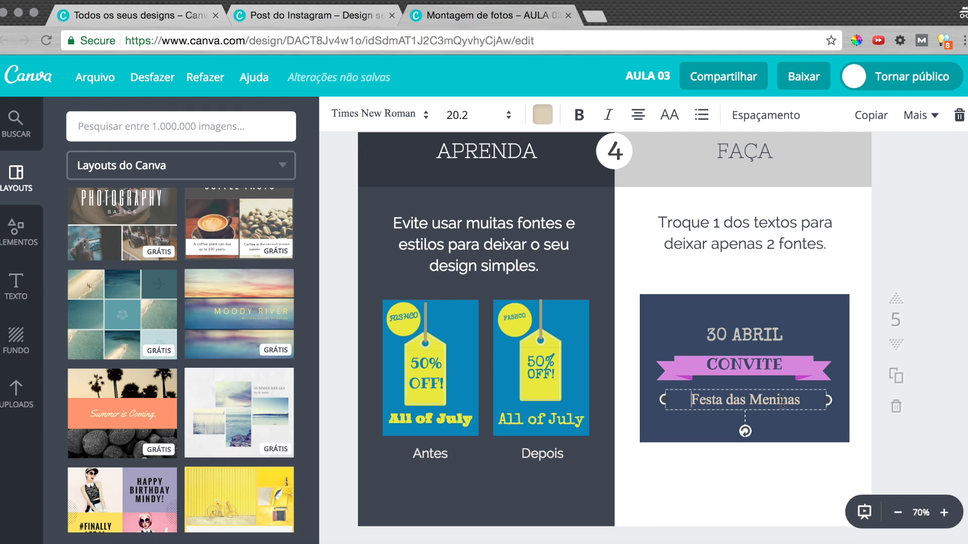
click(391, 117)
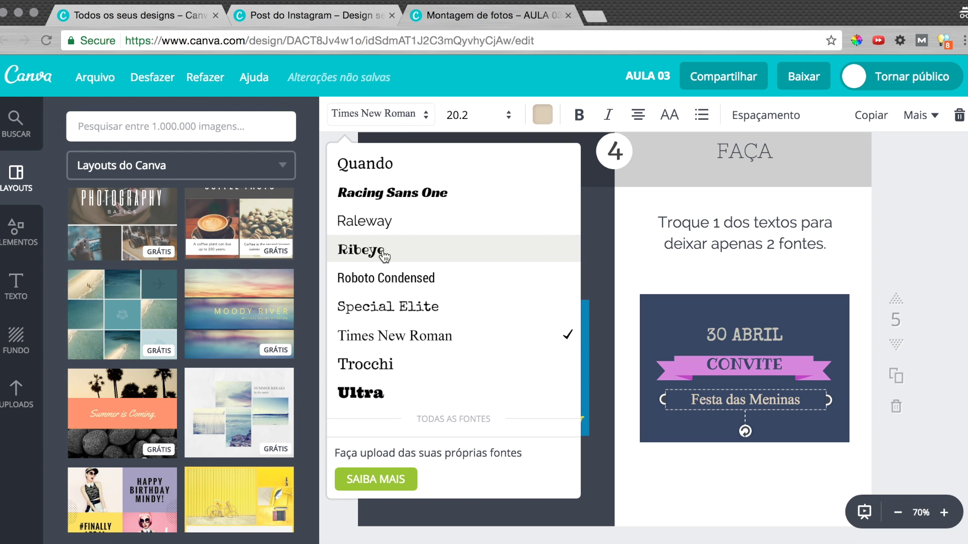
scroll(456, 419, down, 2)
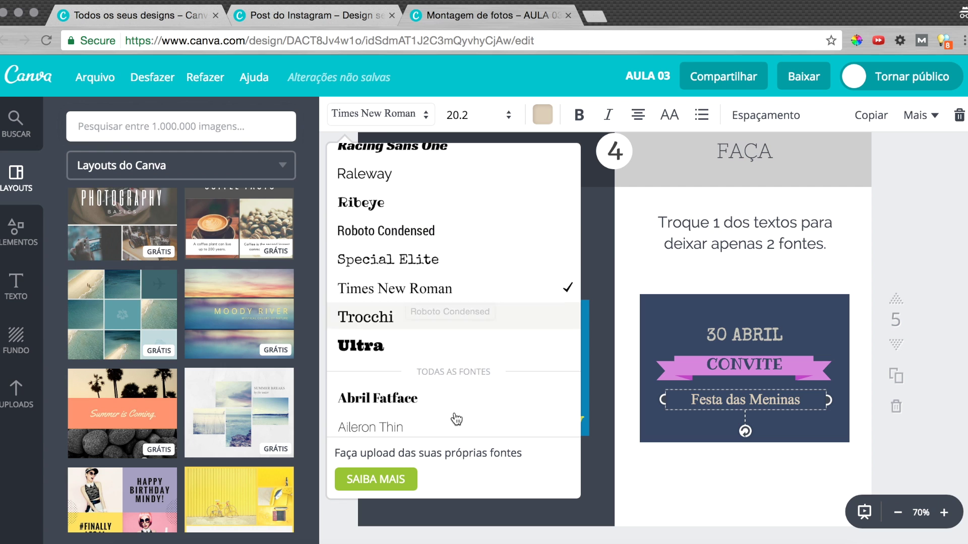
scroll(438, 340, up, 3)
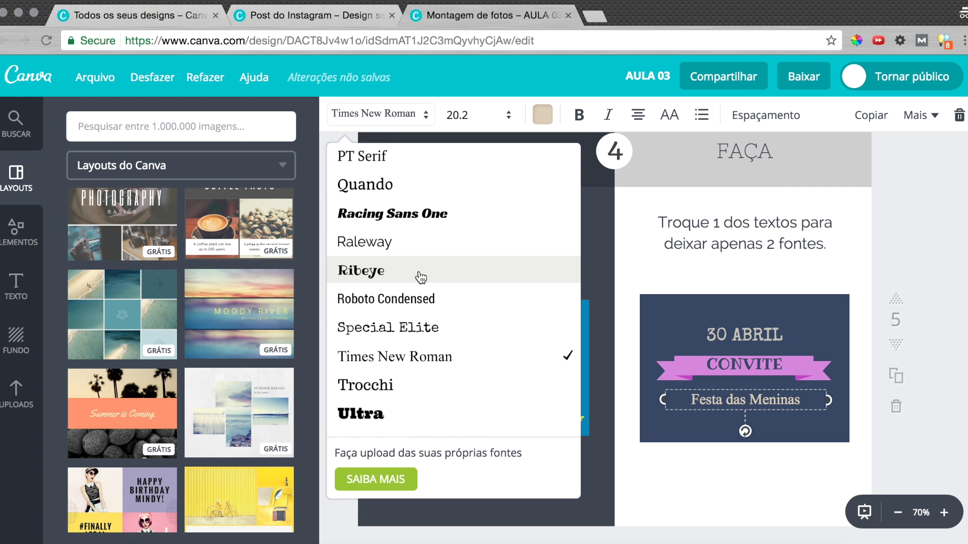
click(381, 277)
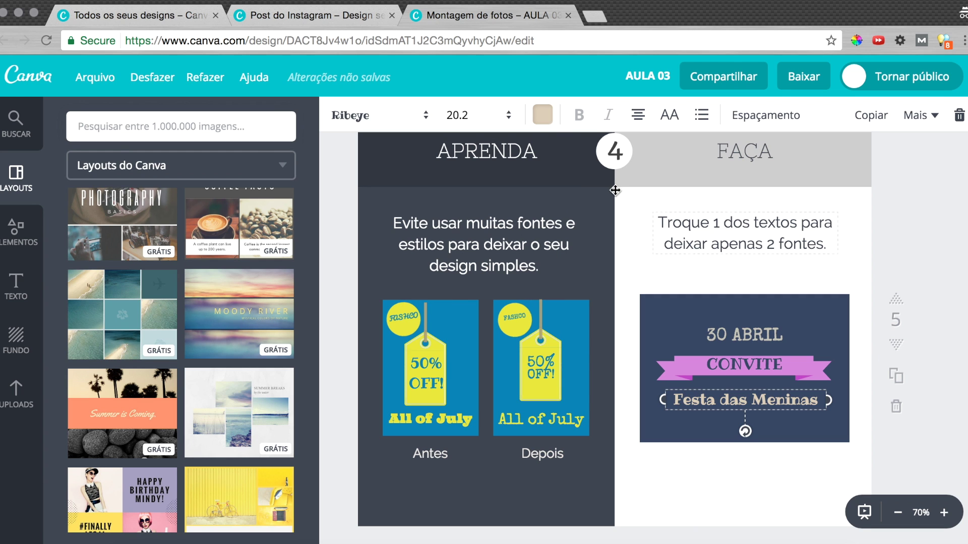
Set the colour of the "Festa das Meninas" text to white and deselect it
click(544, 119)
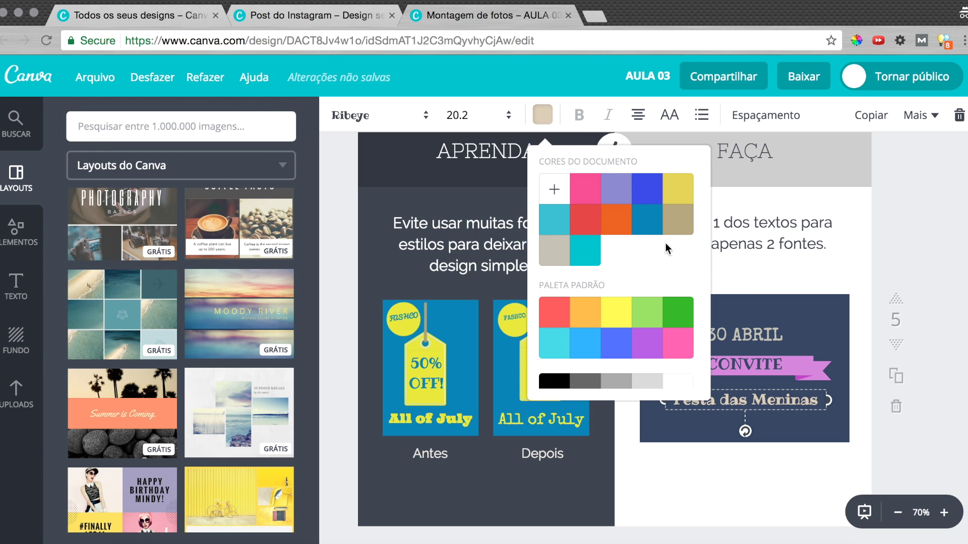
click(678, 385)
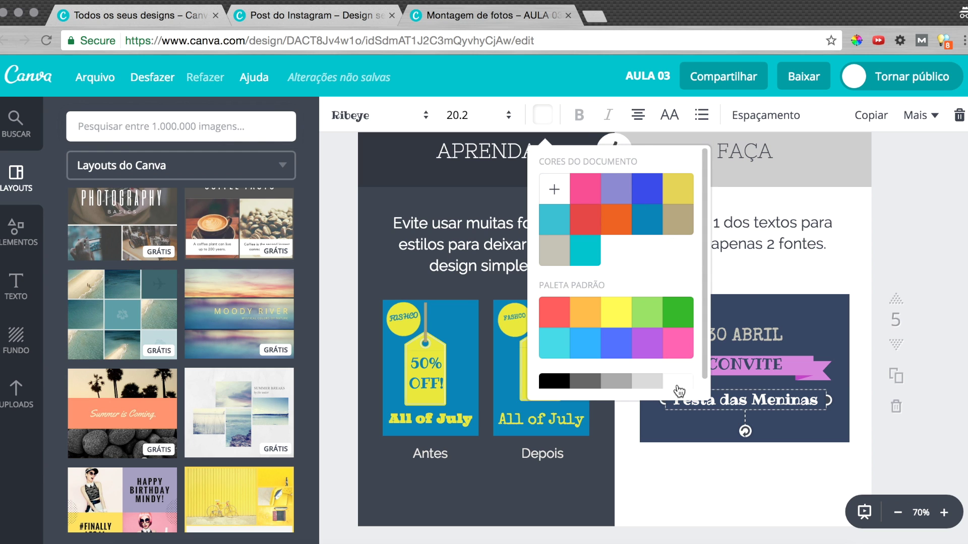
click(933, 228)
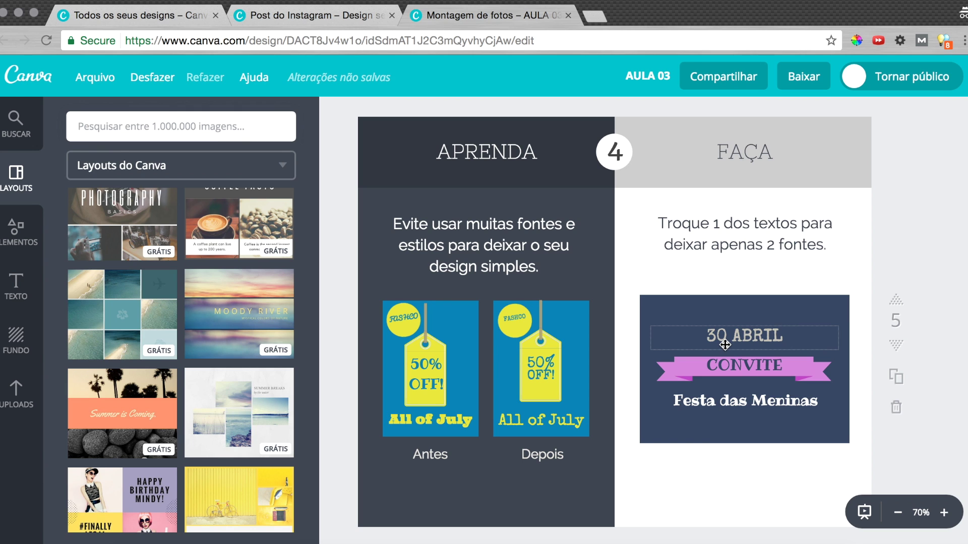
Examine how the orange rectangles are layered against the "SEU TEXTO" labels in the exercise 5 example
scroll(725, 345, down, 1)
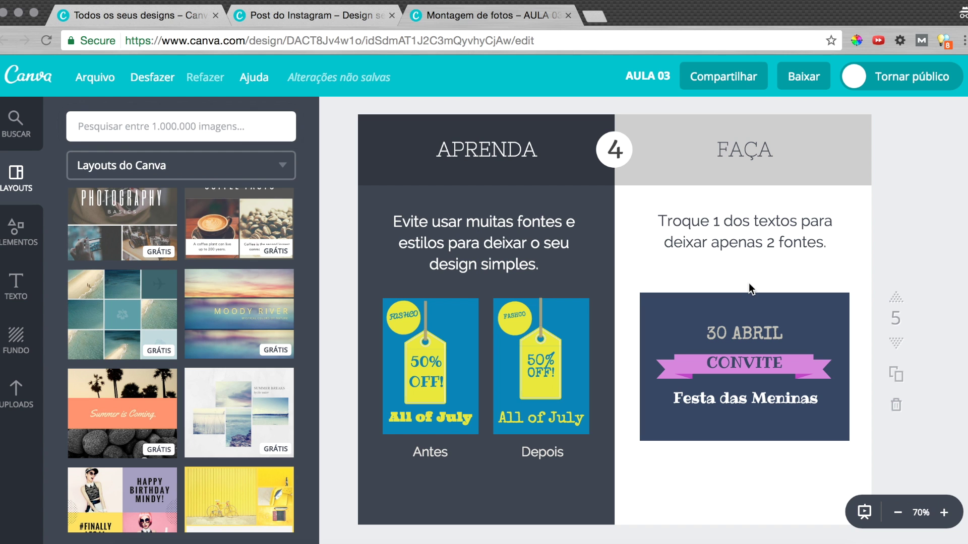
scroll(750, 288, down, 10)
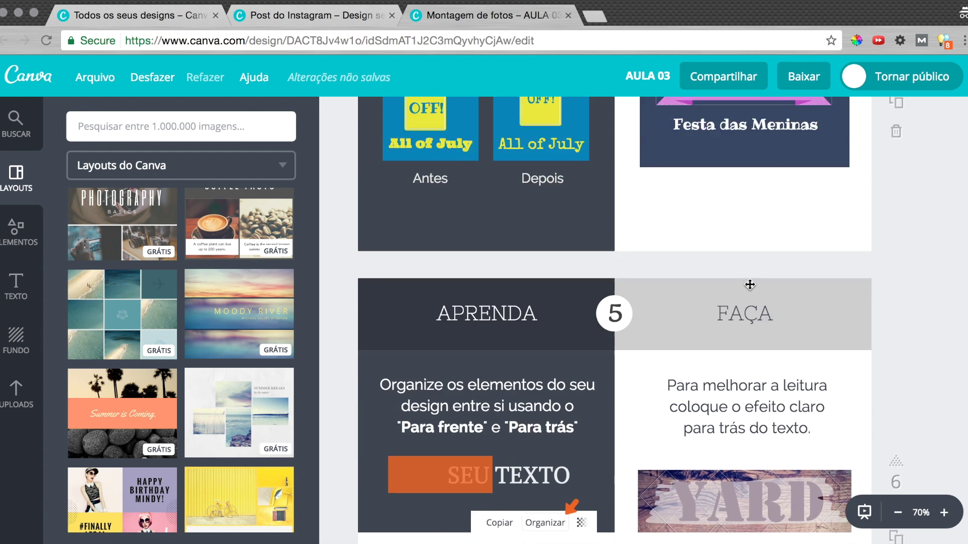
scroll(750, 284, down, 3)
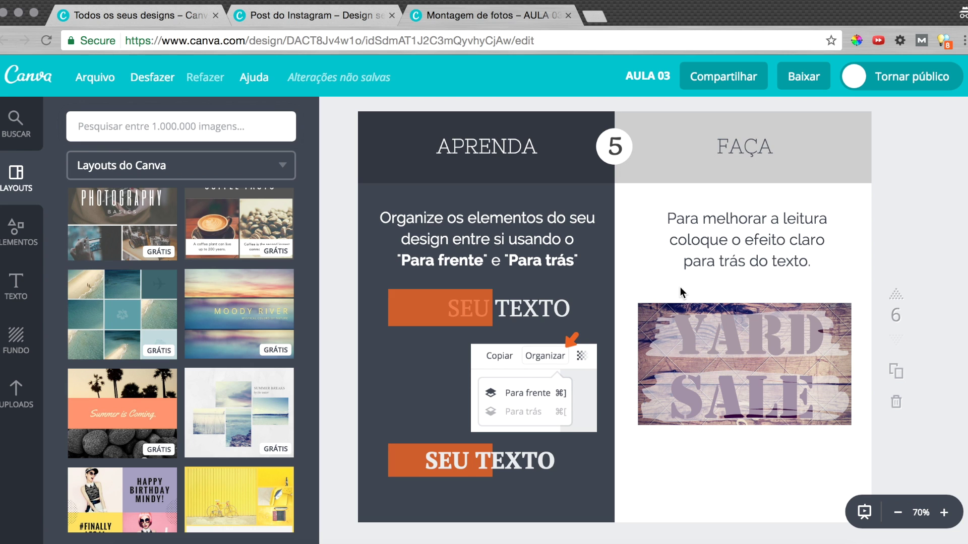
click(539, 374)
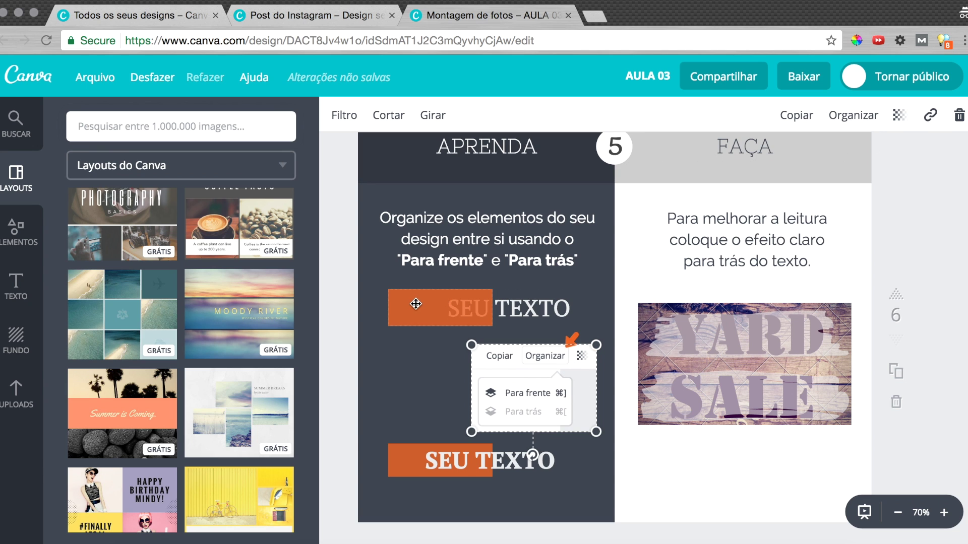
click(392, 308)
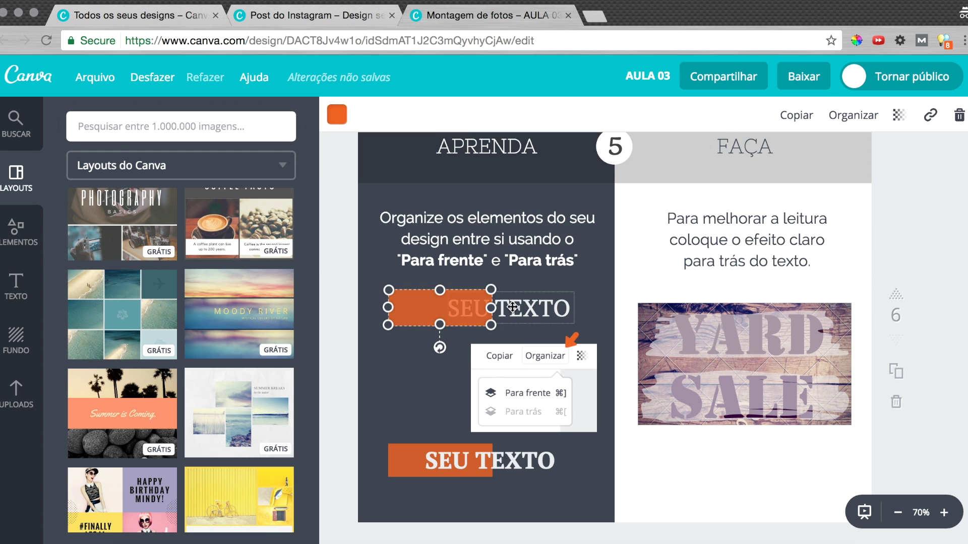
scroll(492, 308, up, 1)
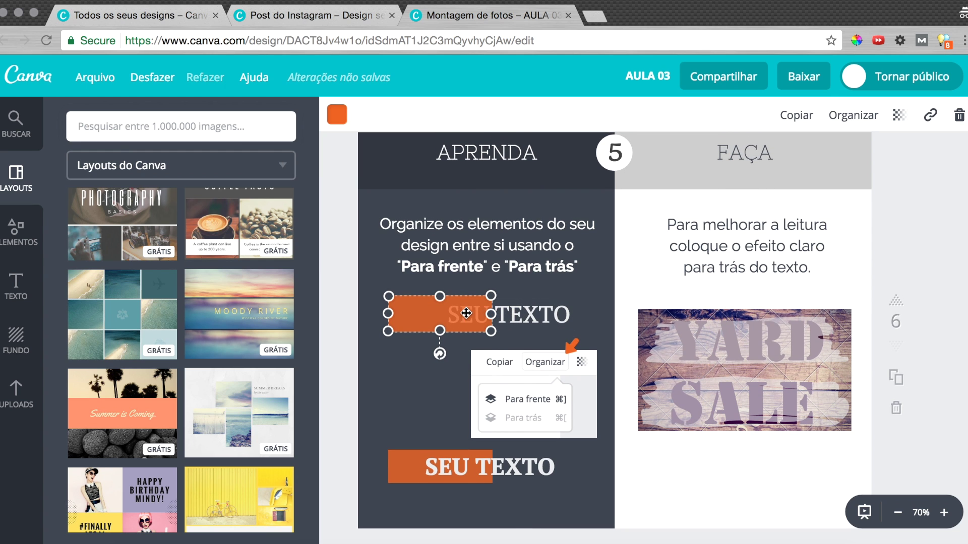
click(403, 463)
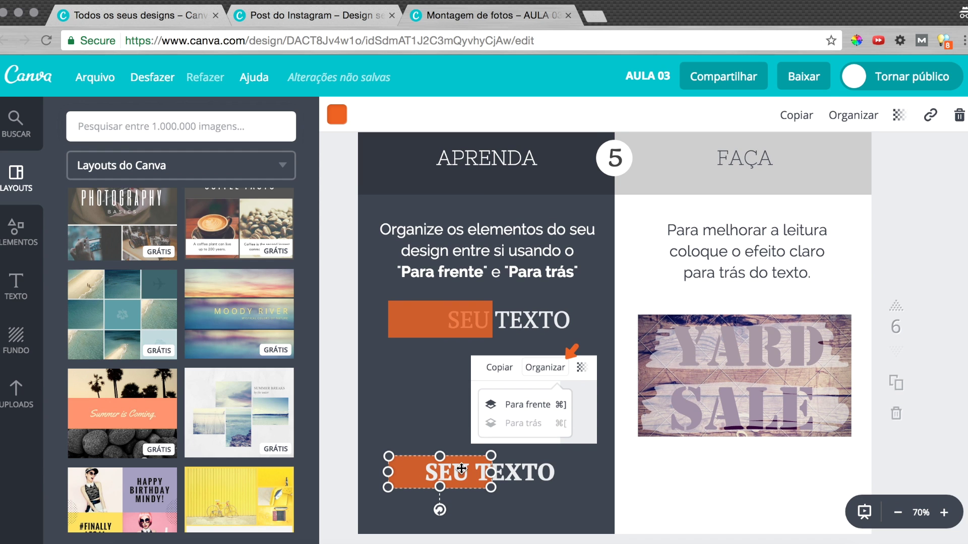
In the exercise 5 example, shift the lower orange rectangle slightly left behind the "SEU TEXTO" label
click(343, 458)
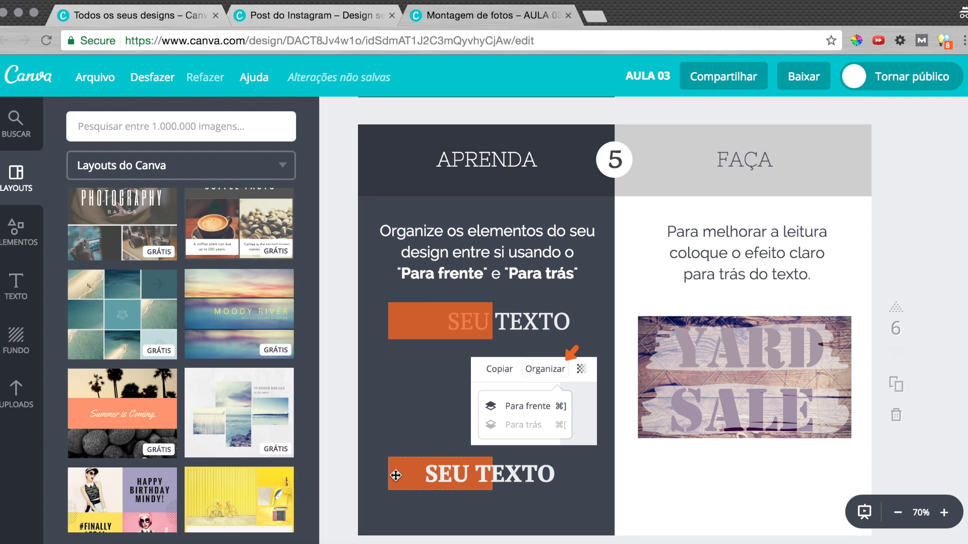
drag(402, 471, 381, 470)
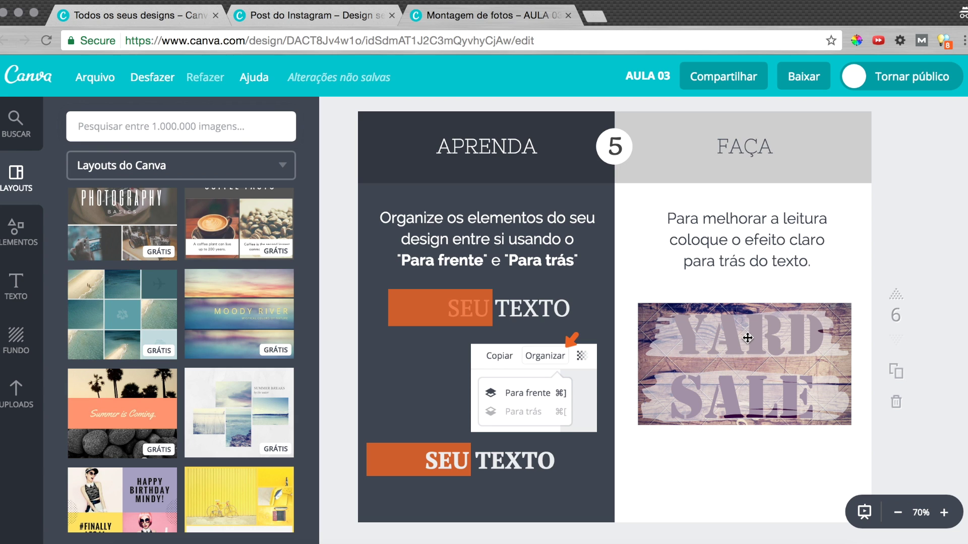
Reorder the light brush effect over "YARD" so it sits behind the text but in front of the wood background
click(830, 349)
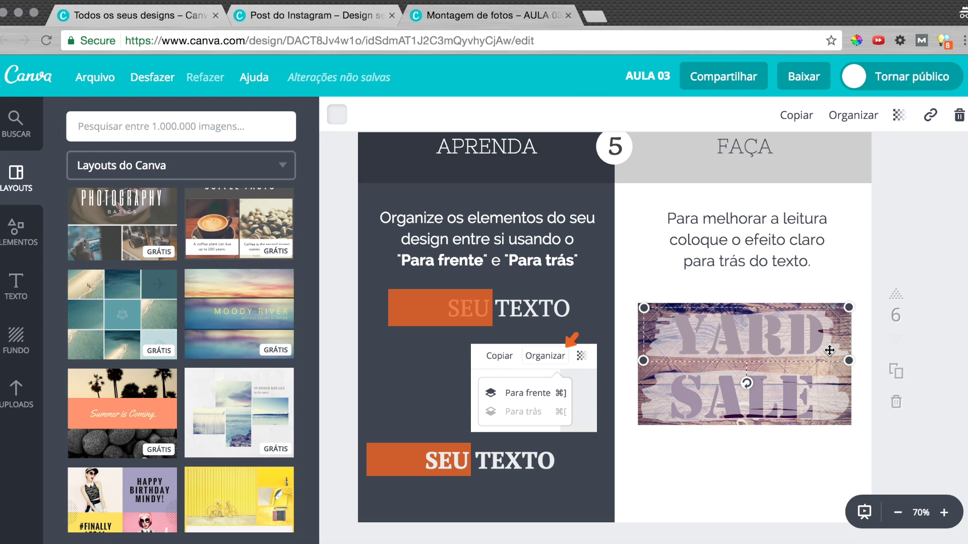
click(848, 120)
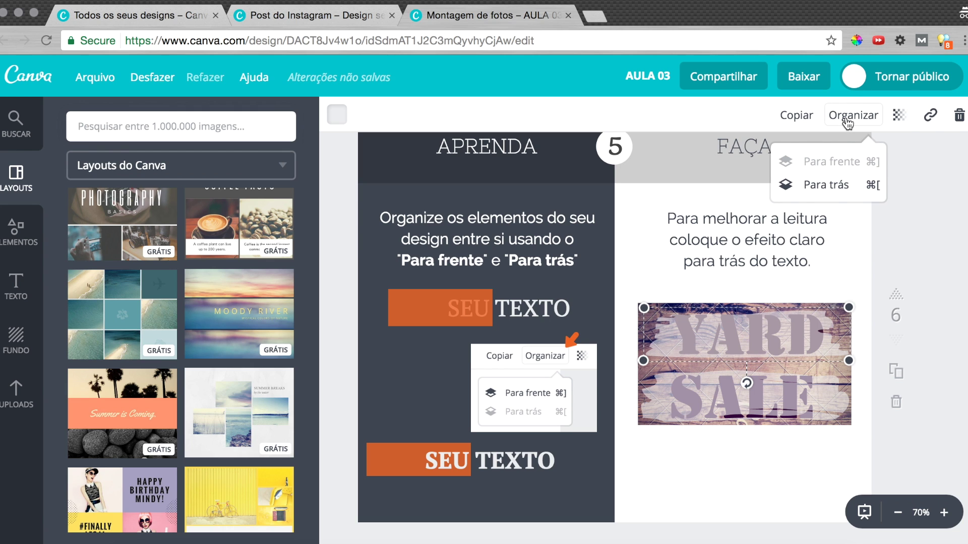
click(835, 186)
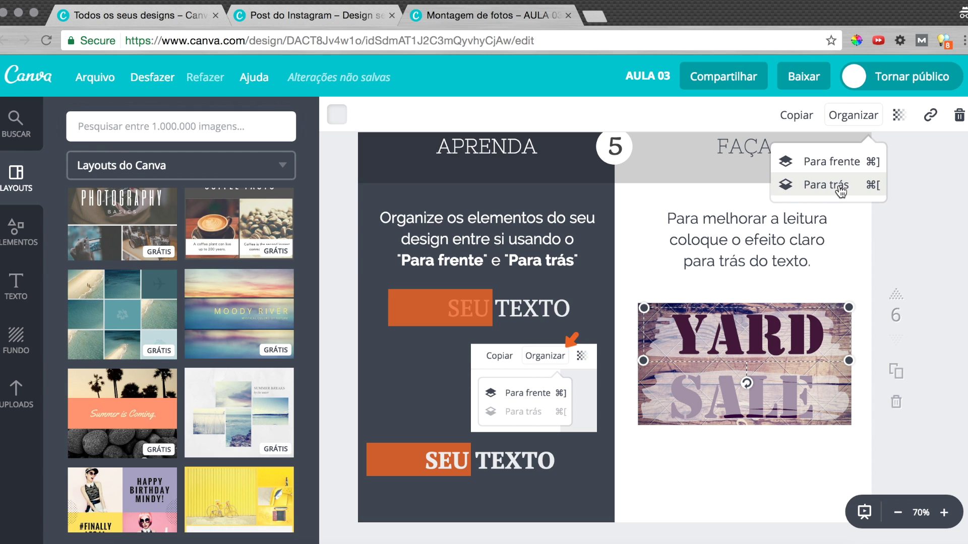
click(838, 187)
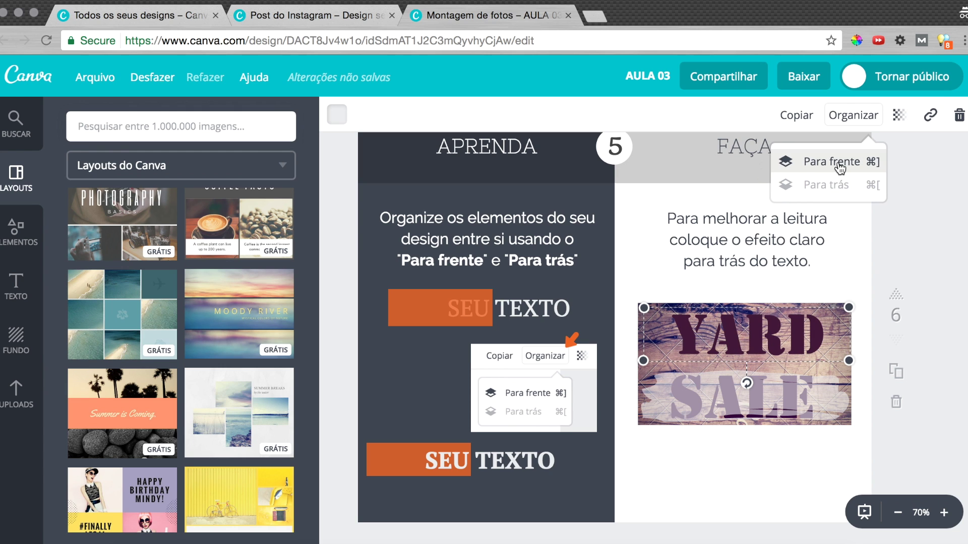
click(839, 166)
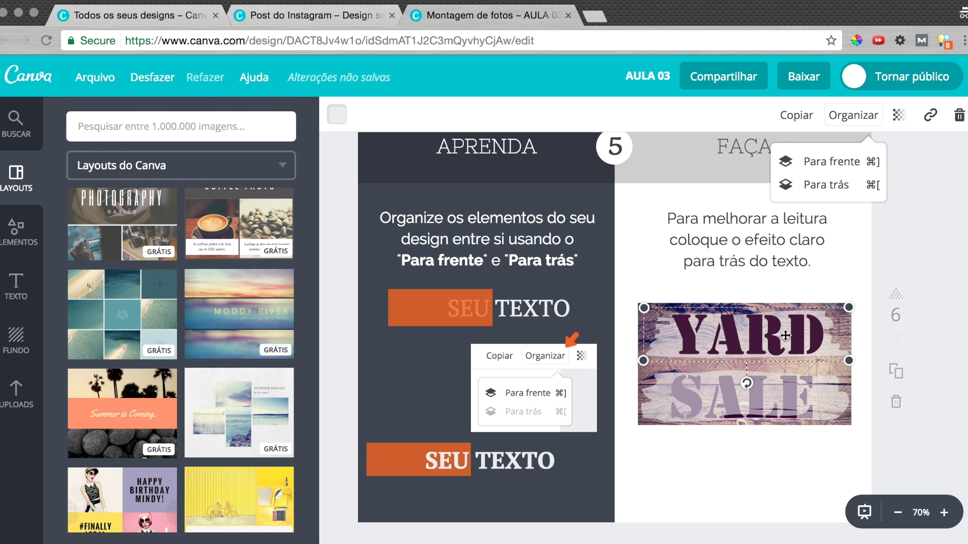
Send the light brush effect over "SALE" one level back, behind the text
click(843, 400)
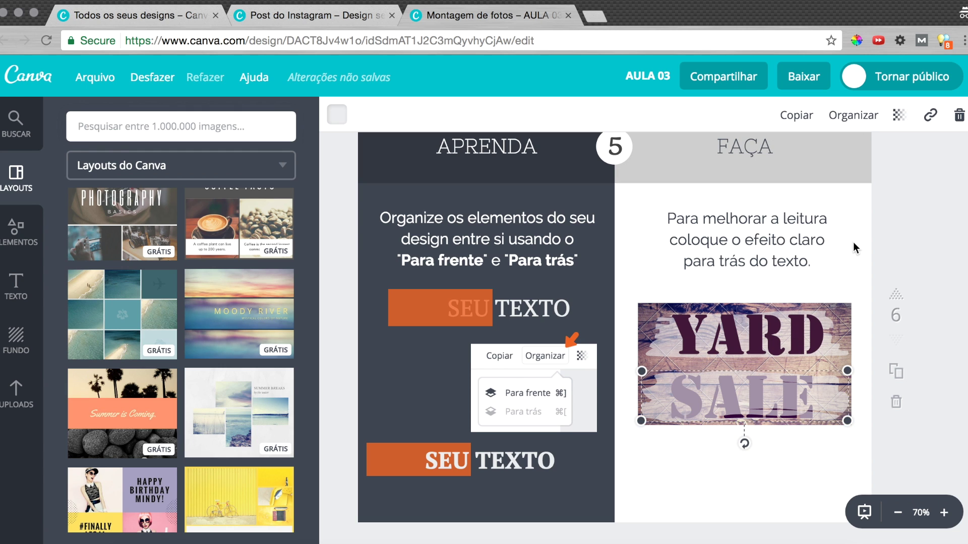
click(861, 117)
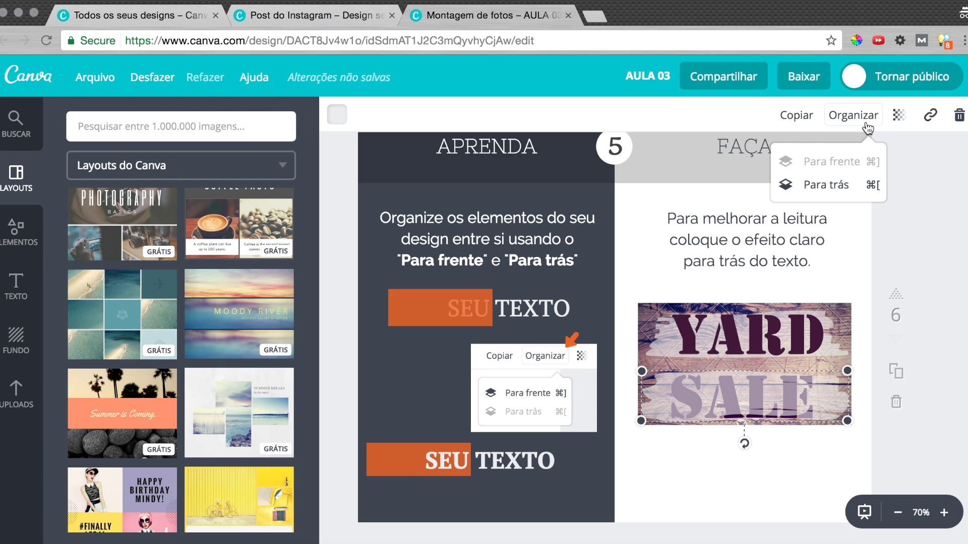
click(834, 186)
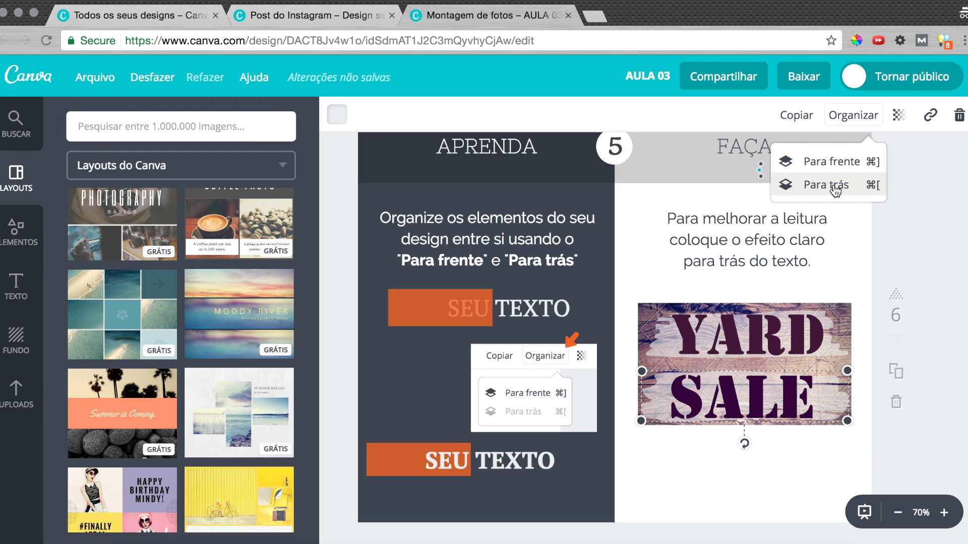
click(911, 241)
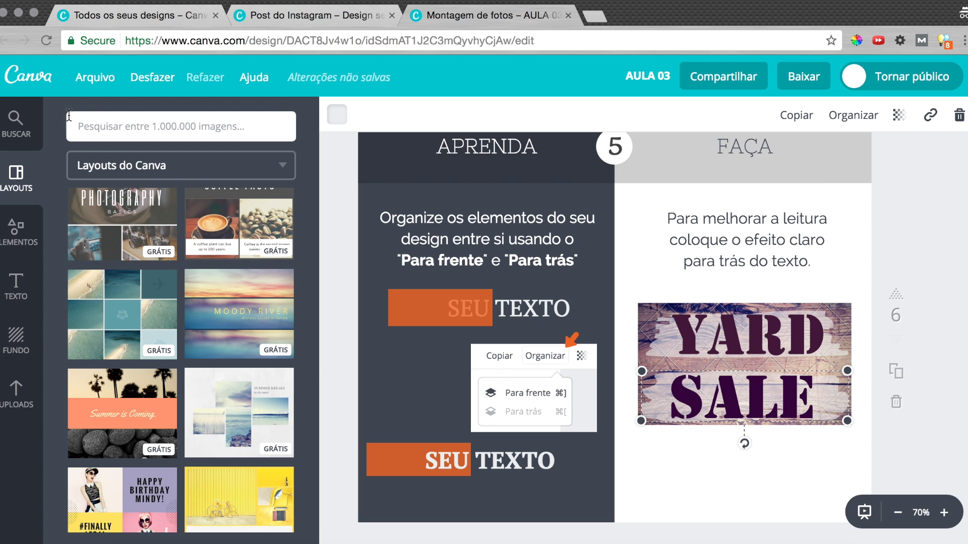
Check the page dimensions of the AULA 03 photo collage design
click(93, 78)
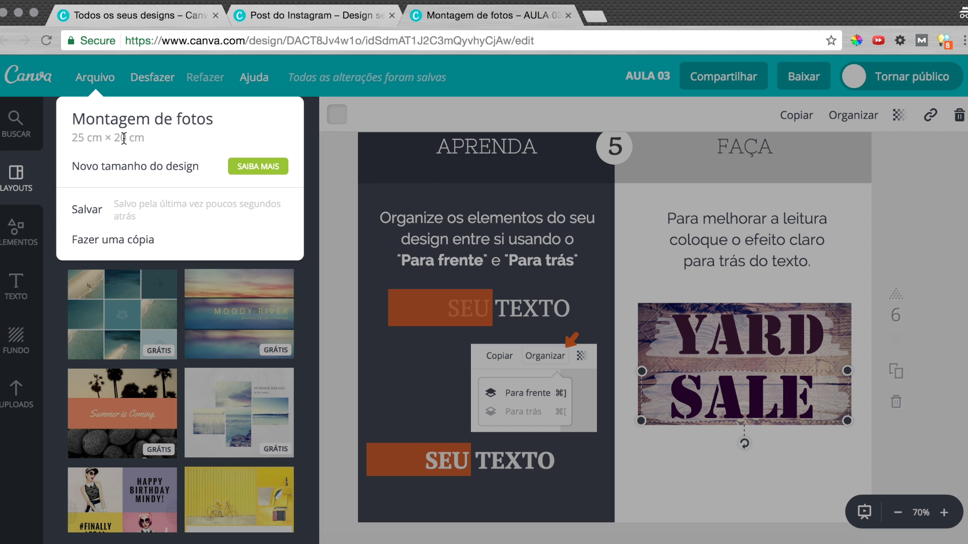
click(537, 126)
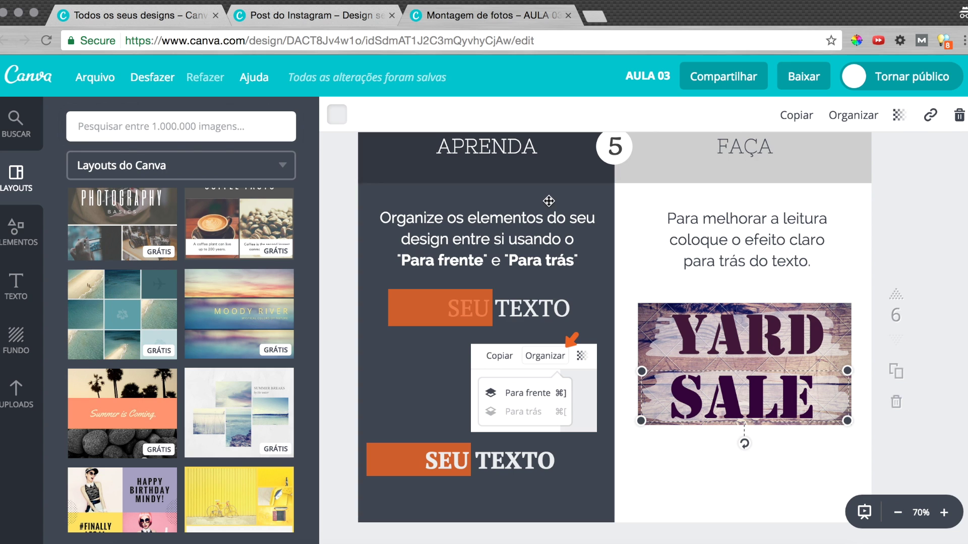
Open a new Instagram post design from the design types page and check its page dimensions
scroll(562, 246, up, 2)
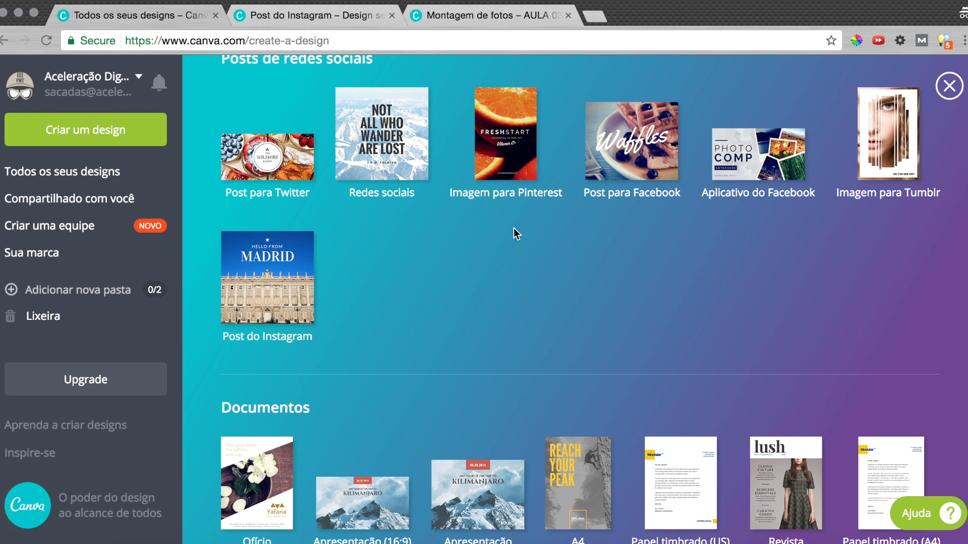
click(267, 288)
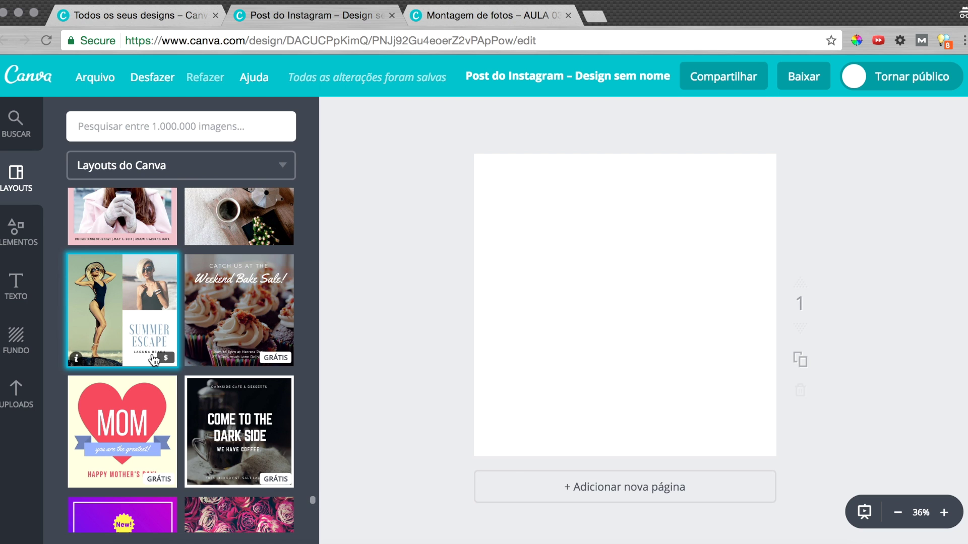
click(91, 76)
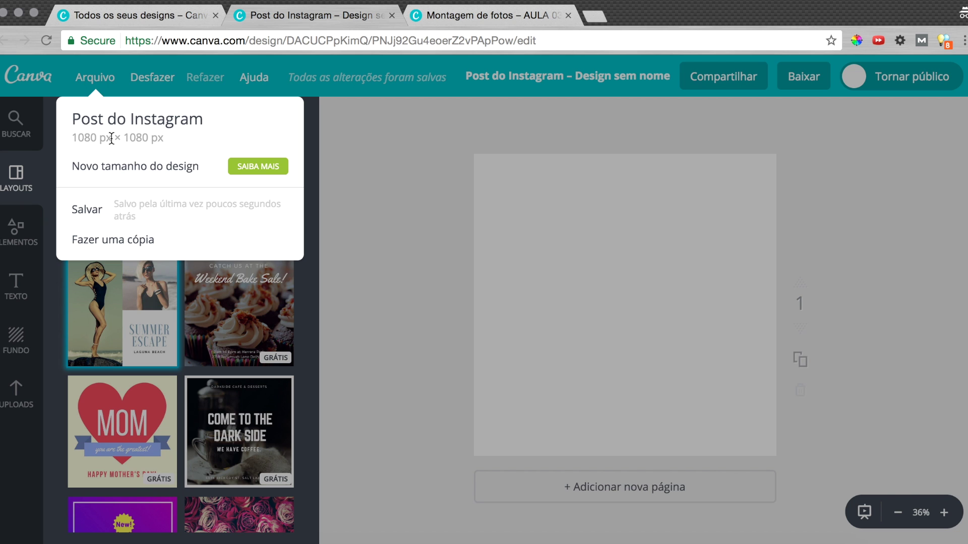
click(438, 137)
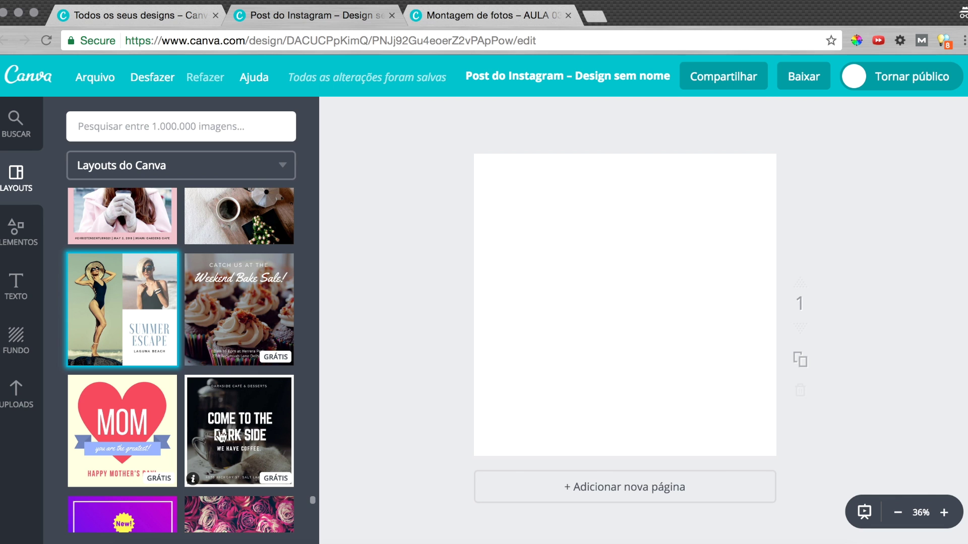
Browse the Instagram post layouts and apply the free "Come to the Dark Side" coffee layout to the blank page
scroll(256, 425, down, 2)
scroll(256, 425, down, 3)
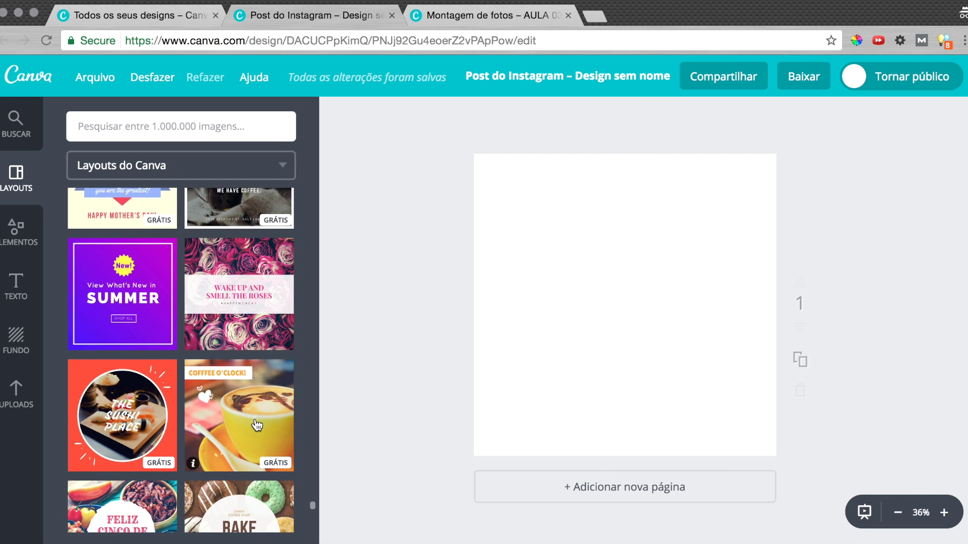
scroll(256, 425, down, 4)
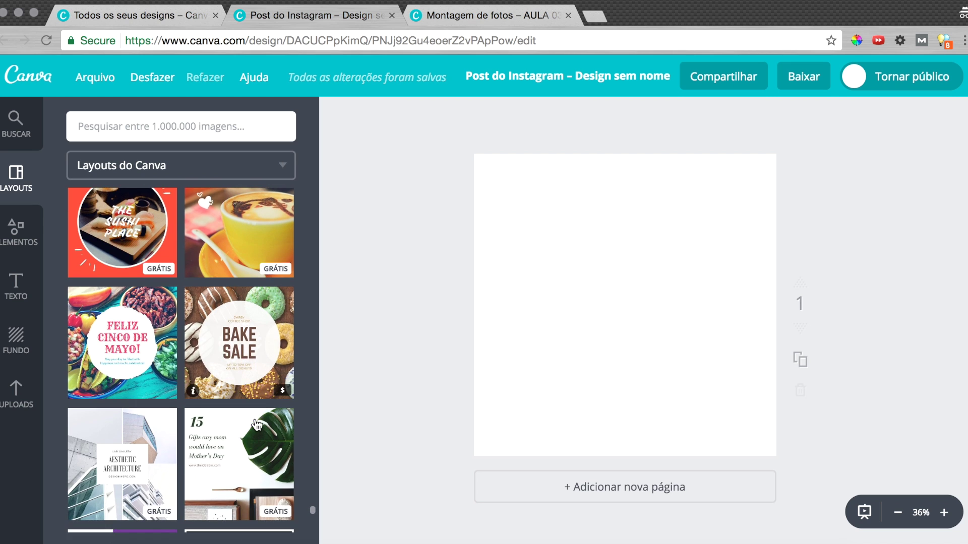
scroll(209, 430, down, 1)
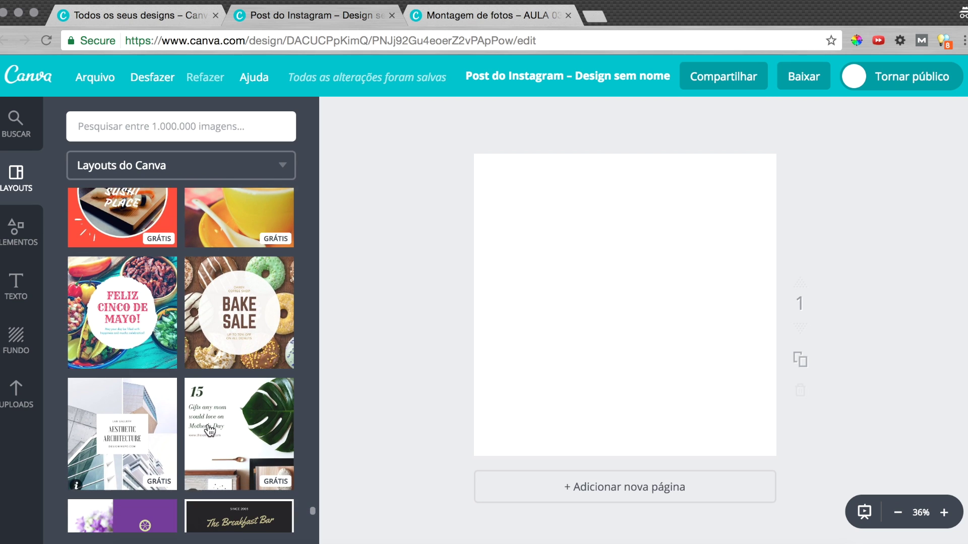
scroll(209, 430, up, 6)
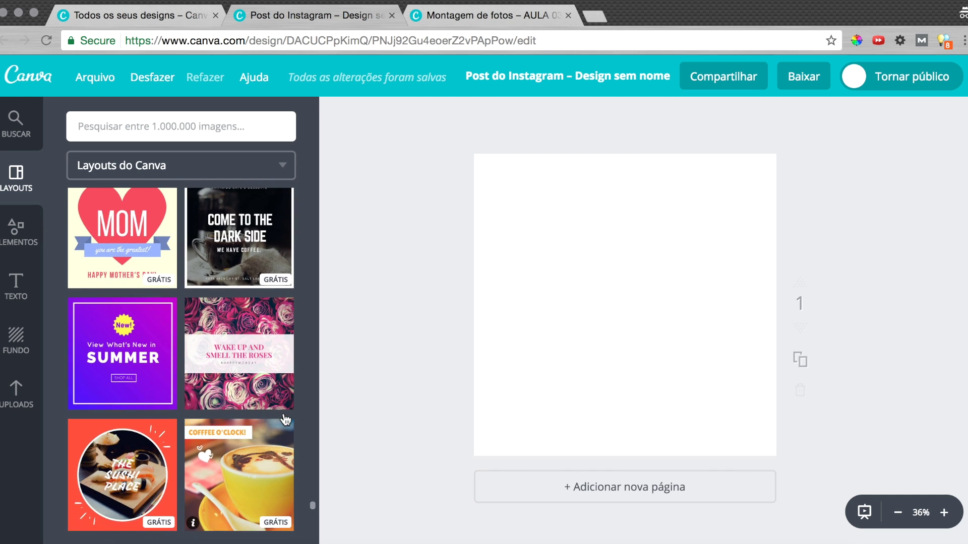
scroll(285, 420, up, 2)
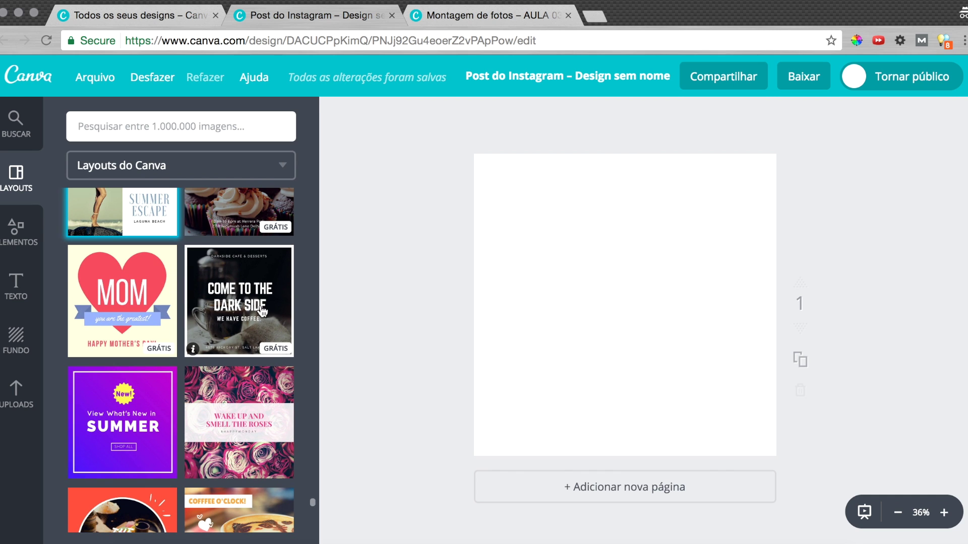
click(261, 312)
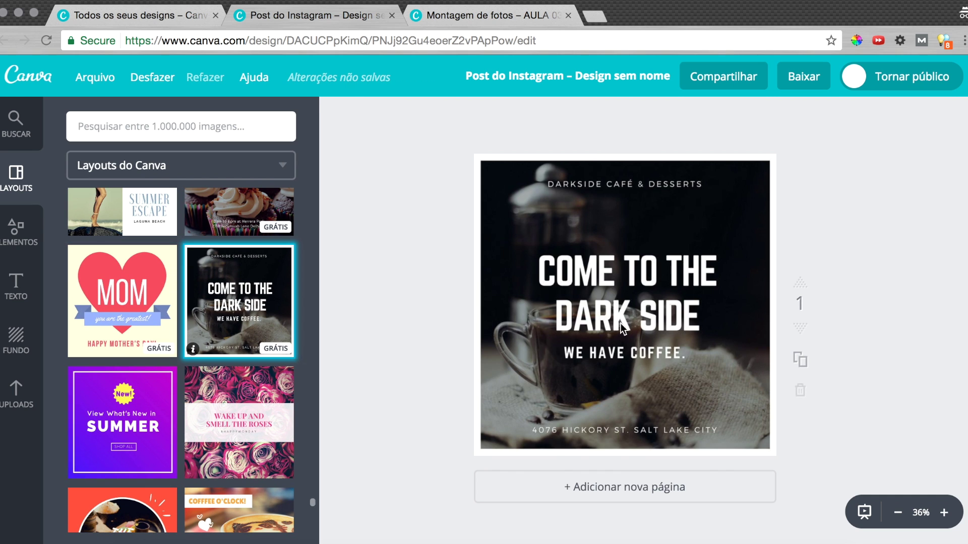
Examine the coffee layout's elements: the background photo and its filter settings, the grouped headline, and the café name and address texts
click(743, 204)
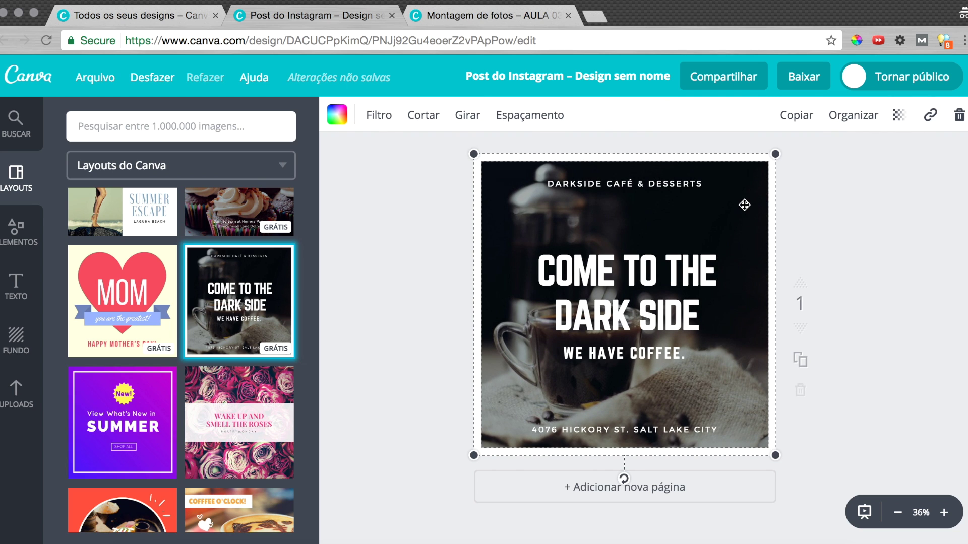
click(381, 120)
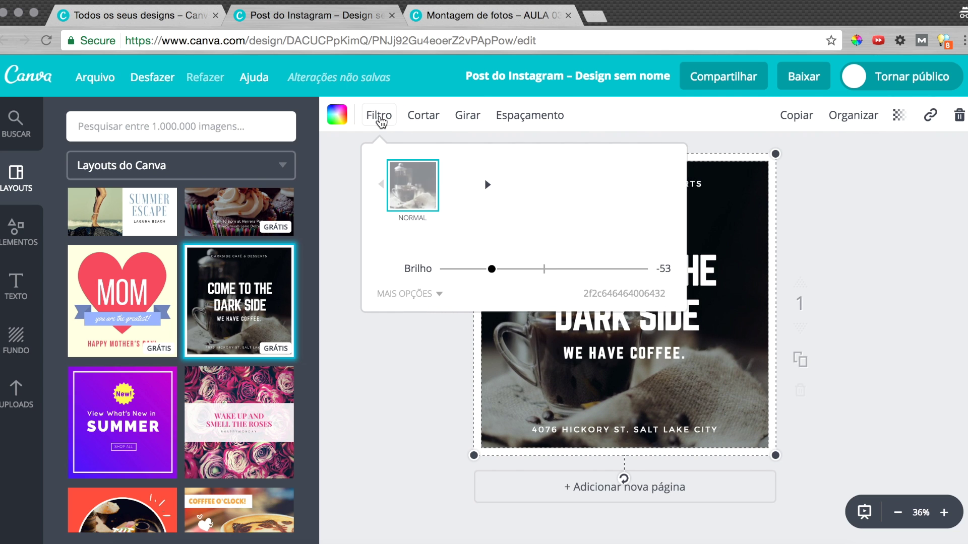
click(873, 218)
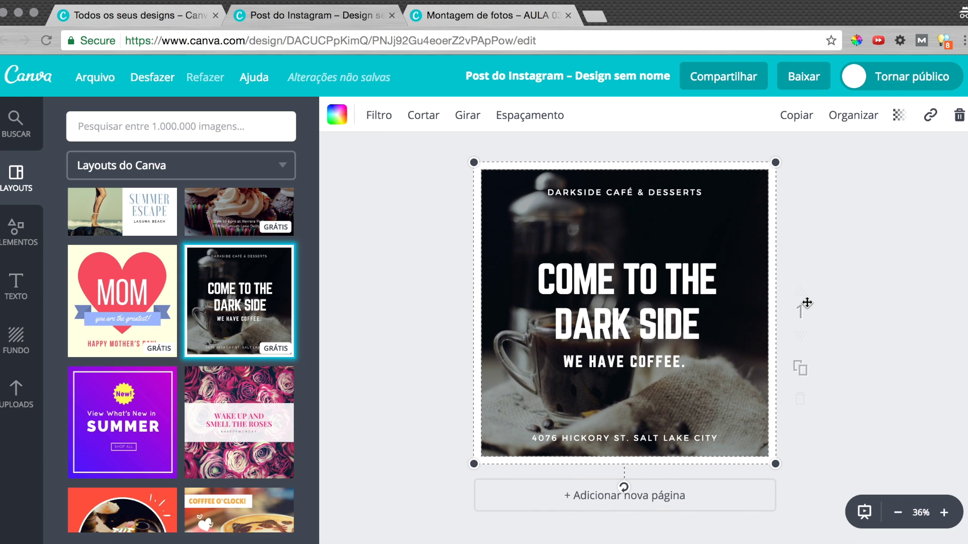
scroll(809, 302, down, 1)
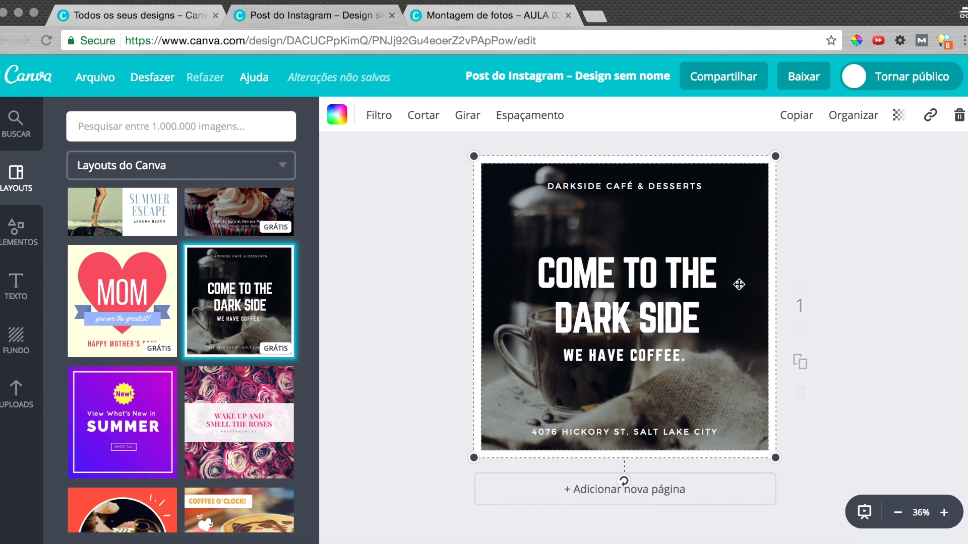
click(606, 274)
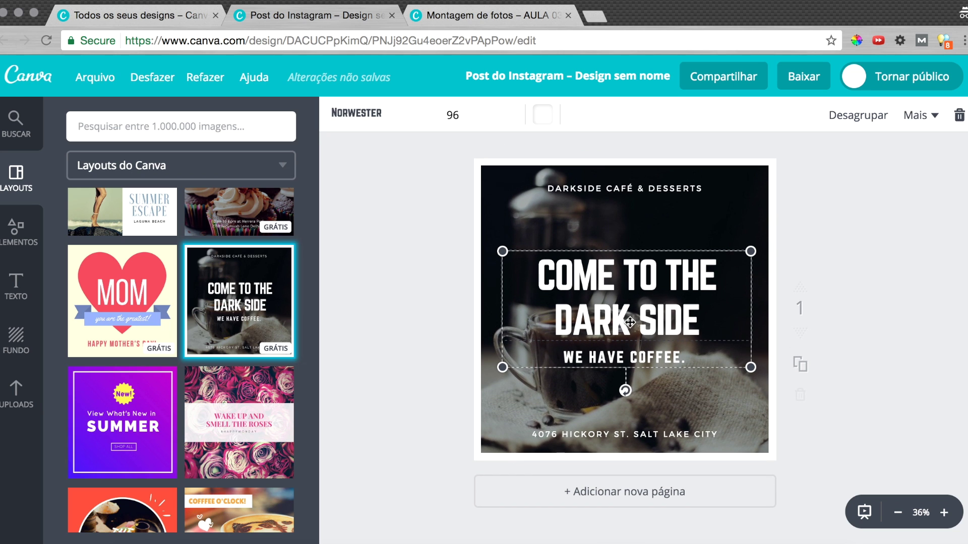
click(652, 355)
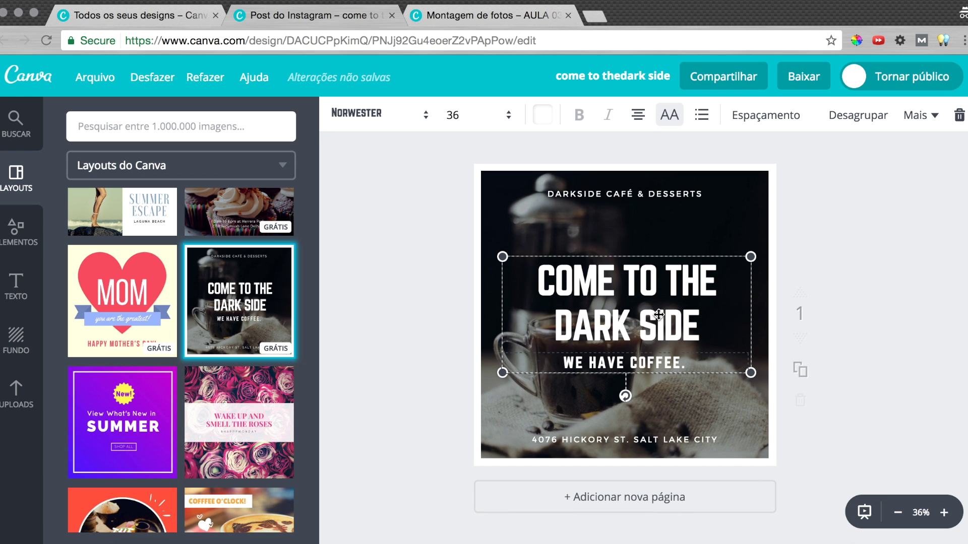
click(625, 194)
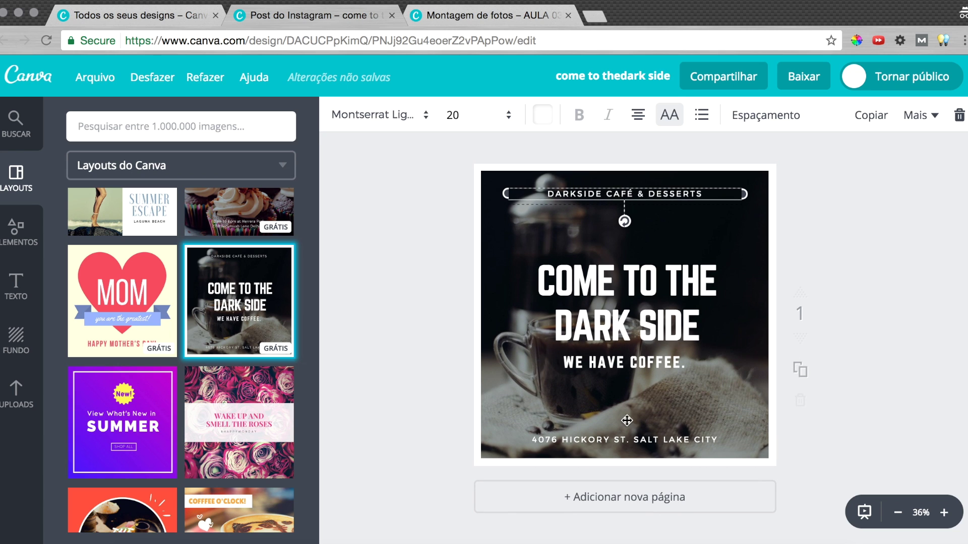
click(656, 439)
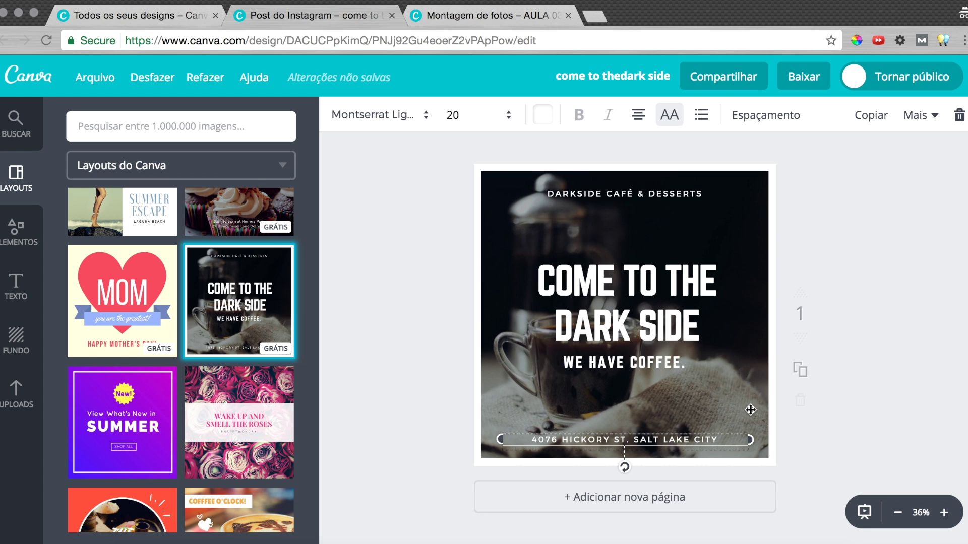
Select all elements of the coffee layout and delete them from the page
click(422, 264)
drag(424, 159, 782, 464)
key(Delete)
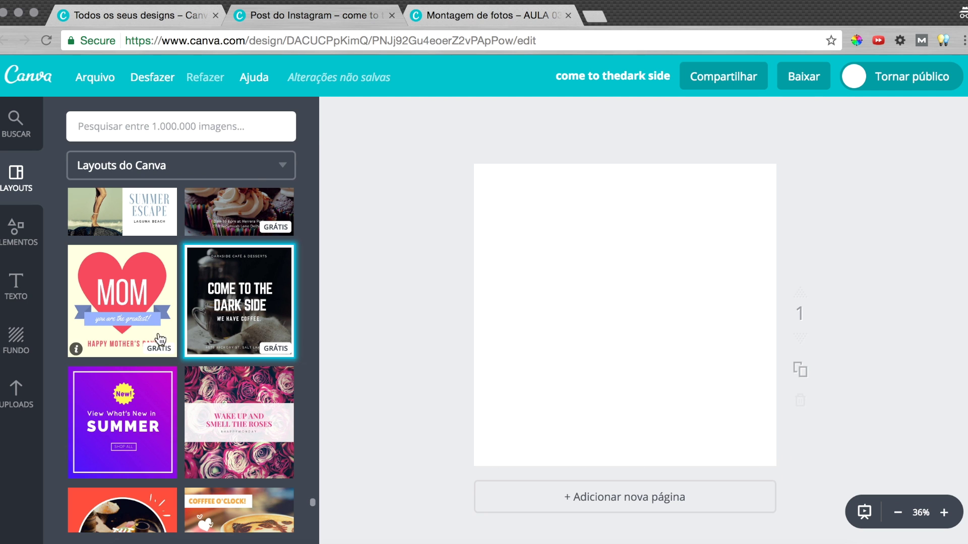
Apply the "Summer Escape" layout to the empty page and select its photo on the left half
scroll(156, 335, up, 2)
scroll(165, 333, up, 2)
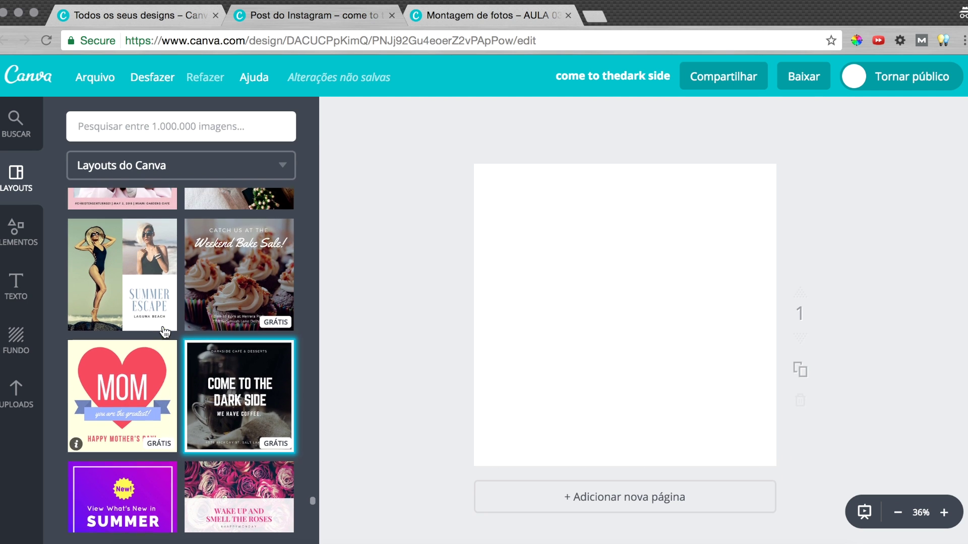
click(121, 286)
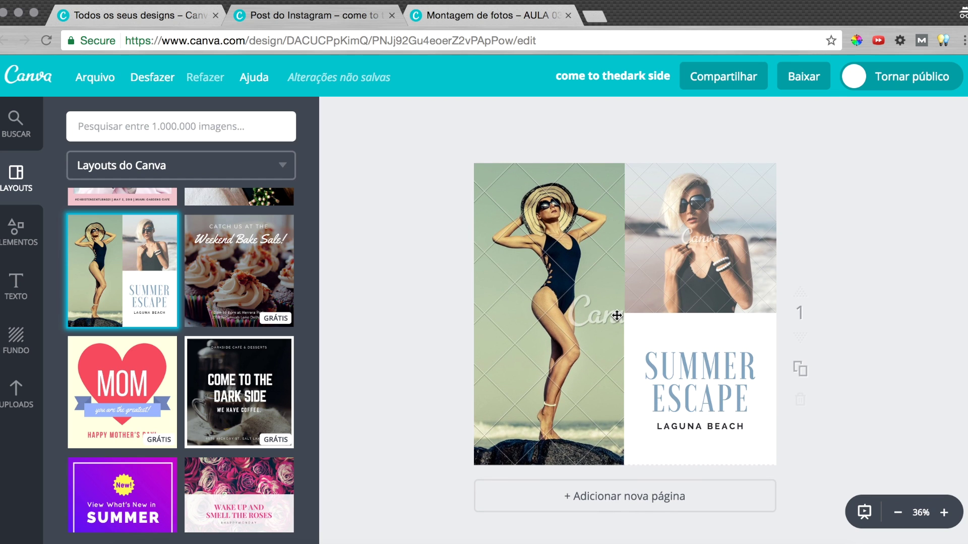
click(566, 299)
scroll(574, 298, up, 1)
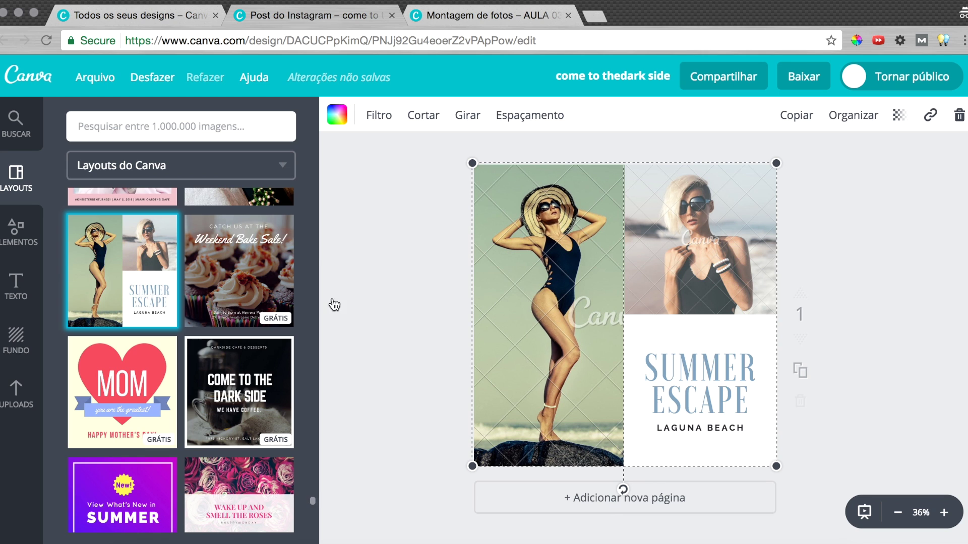
Replace the swimsuit photo in the tall left grid cell with the free photo of a hand holding an ice cream cone
click(18, 398)
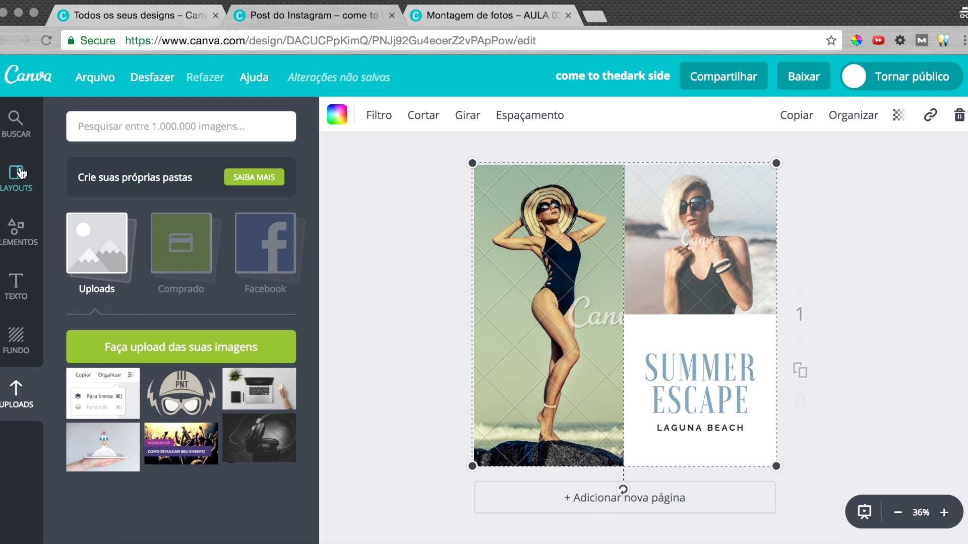
click(19, 230)
click(94, 211)
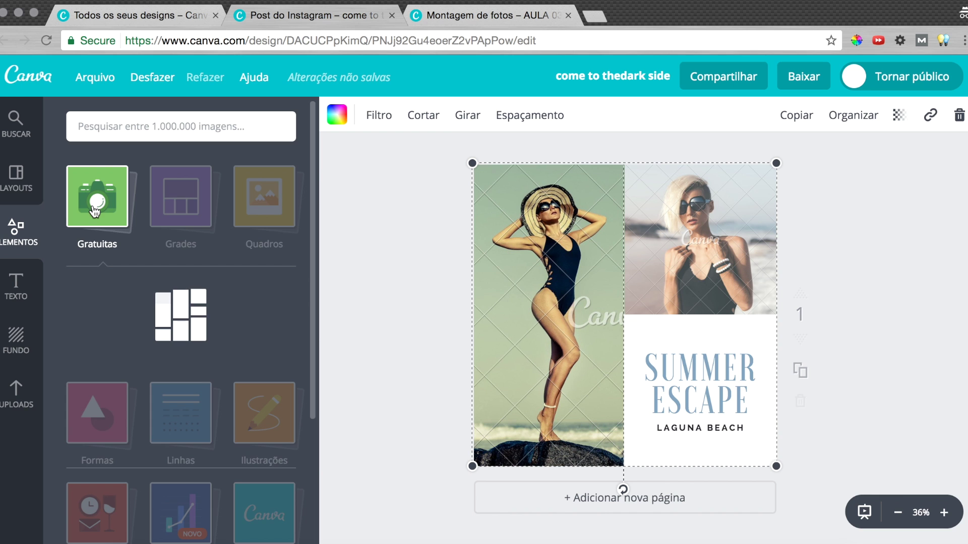
scroll(253, 297, down, 3)
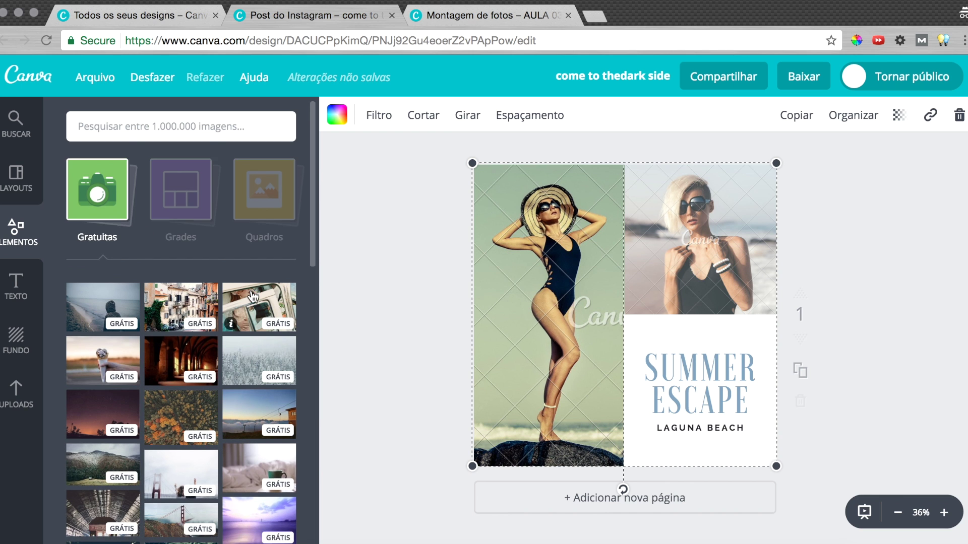
drag(98, 302, 551, 304)
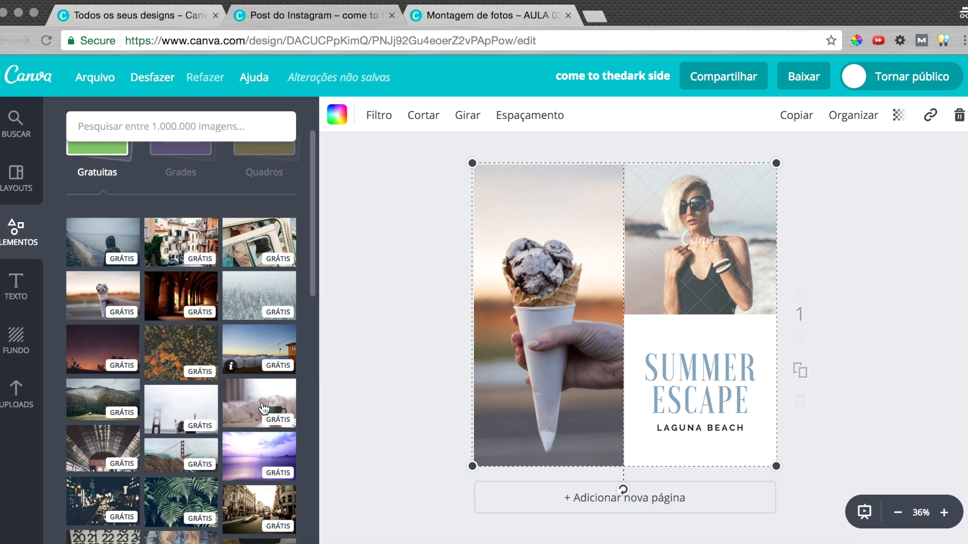
Fill the upper-right grid cell with the free green mug photo and shift its crop so the whole mug fits inside
drag(259, 406, 685, 244)
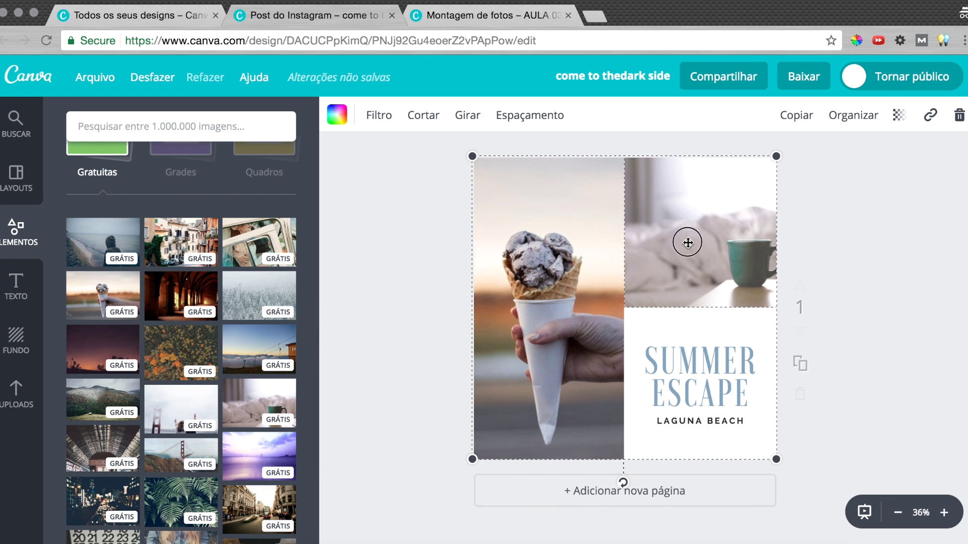
double_click(685, 244)
drag(720, 238, 683, 238)
scroll(681, 235, up, 1)
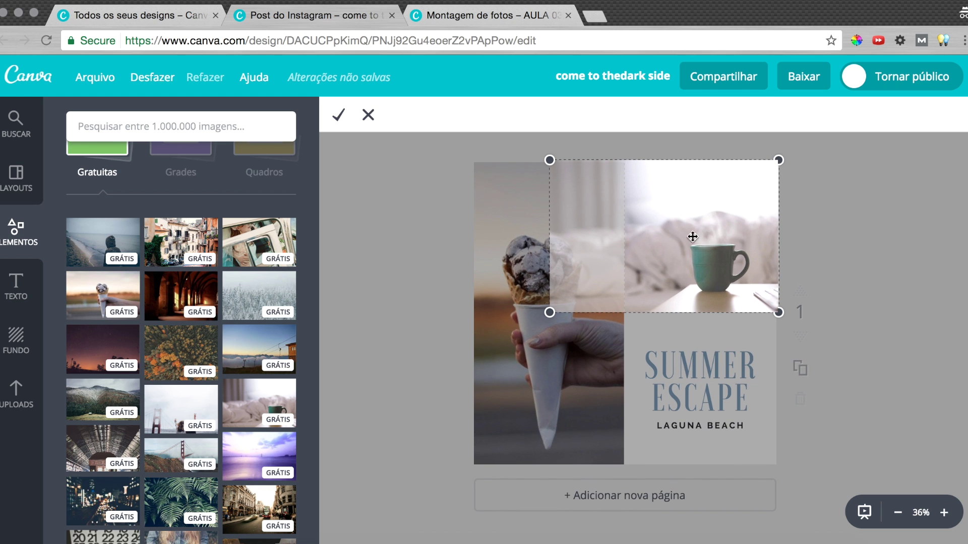
click(338, 117)
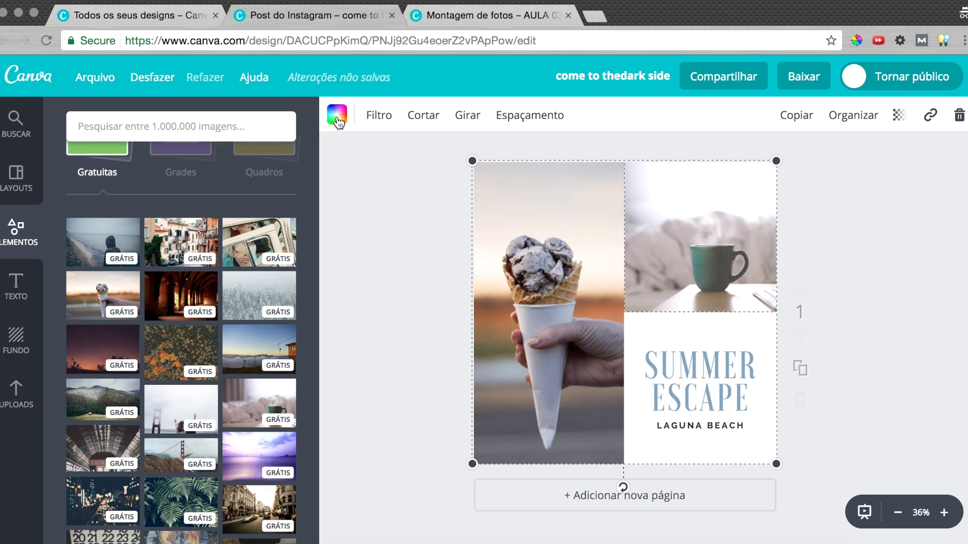
Replace the two-line headline "SUMMER ESCAPE" with "VERÃO LEGAL" and deselect the text
click(696, 362)
double_click(696, 363)
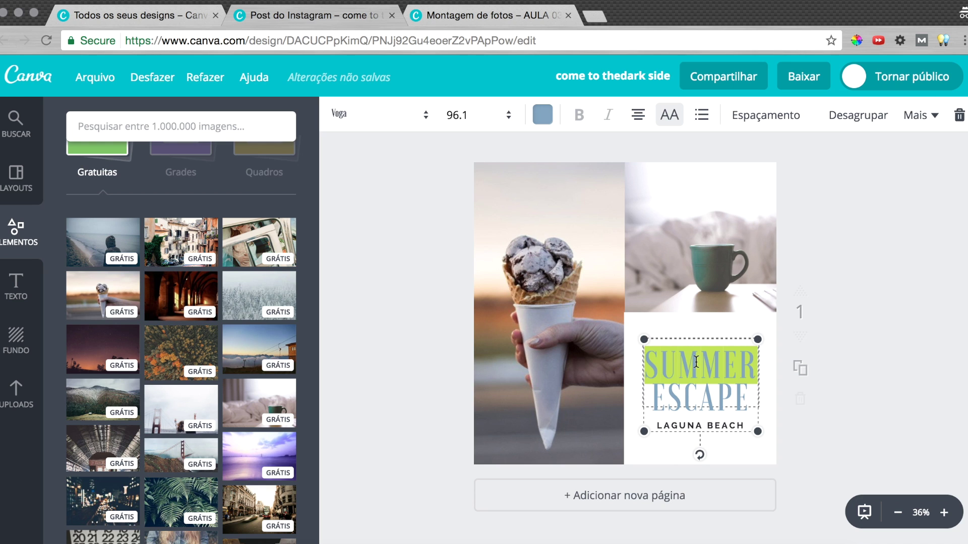
text(VERÃO)
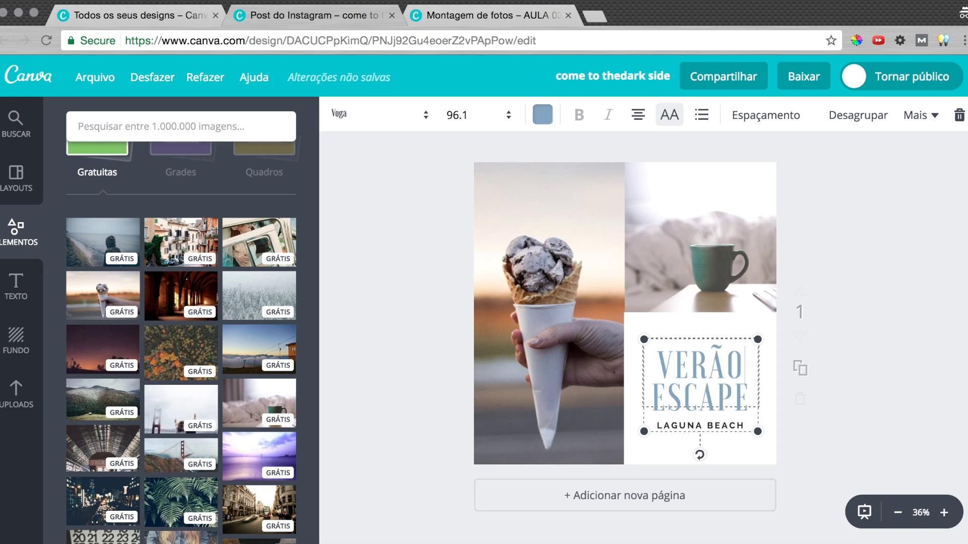
double_click(716, 396)
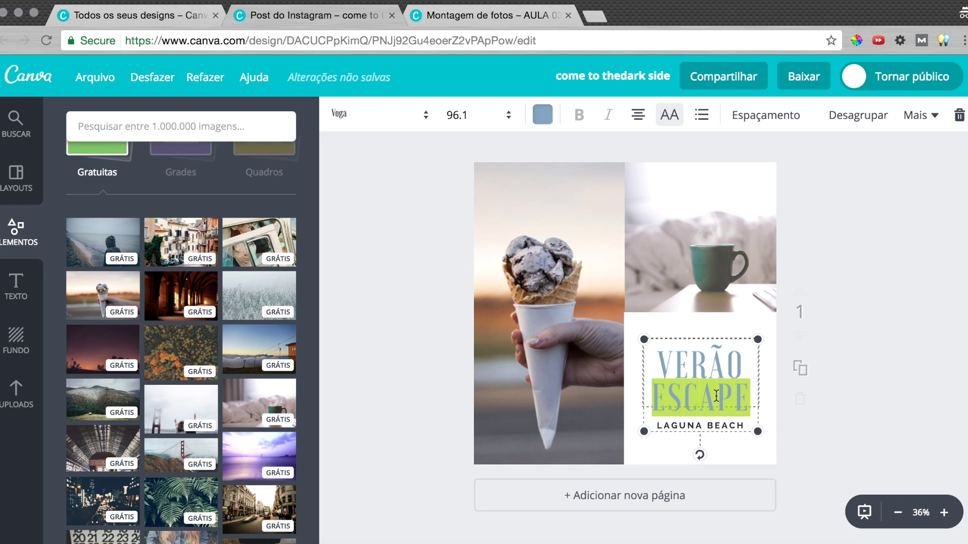
text(LEGAL)
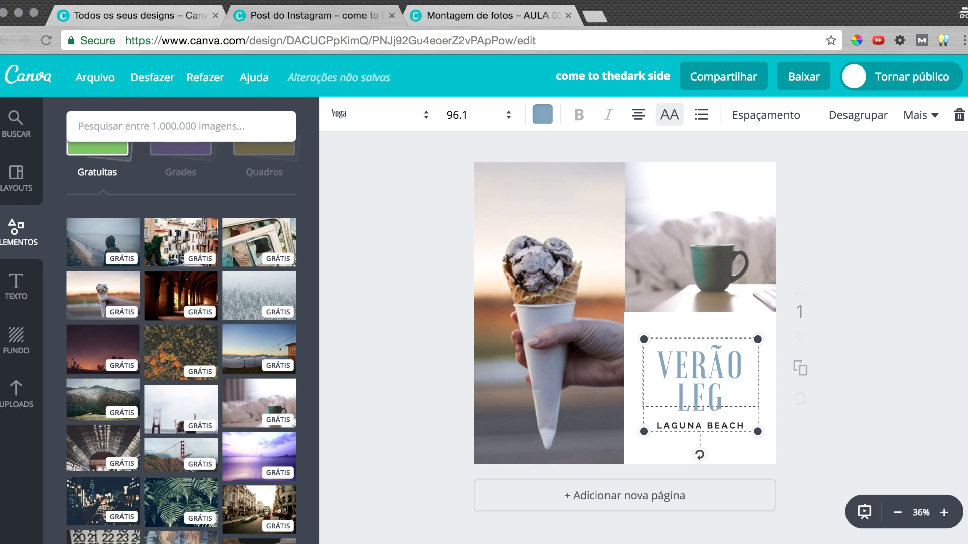
click(855, 245)
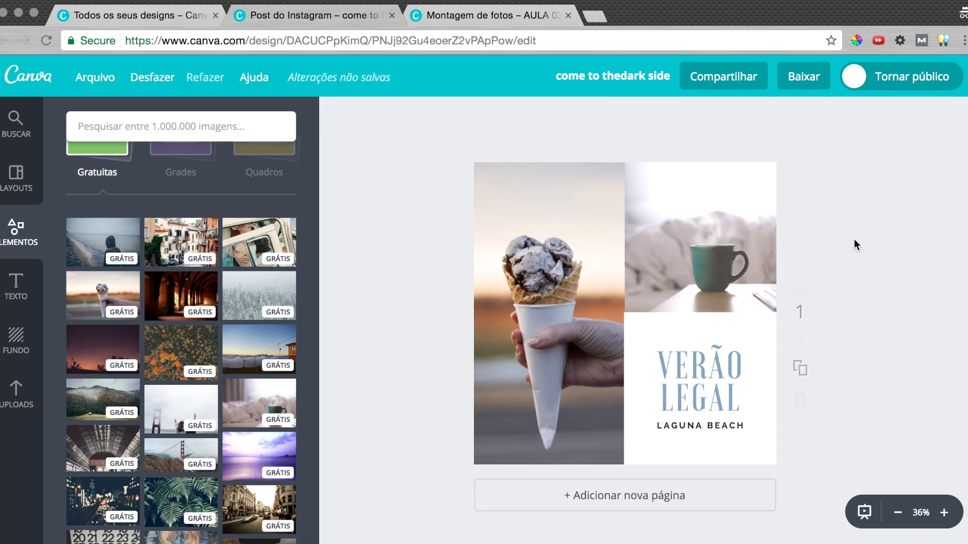
Return to the Canva layouts and look at the original Summer Escape layout's thumbnail
click(17, 185)
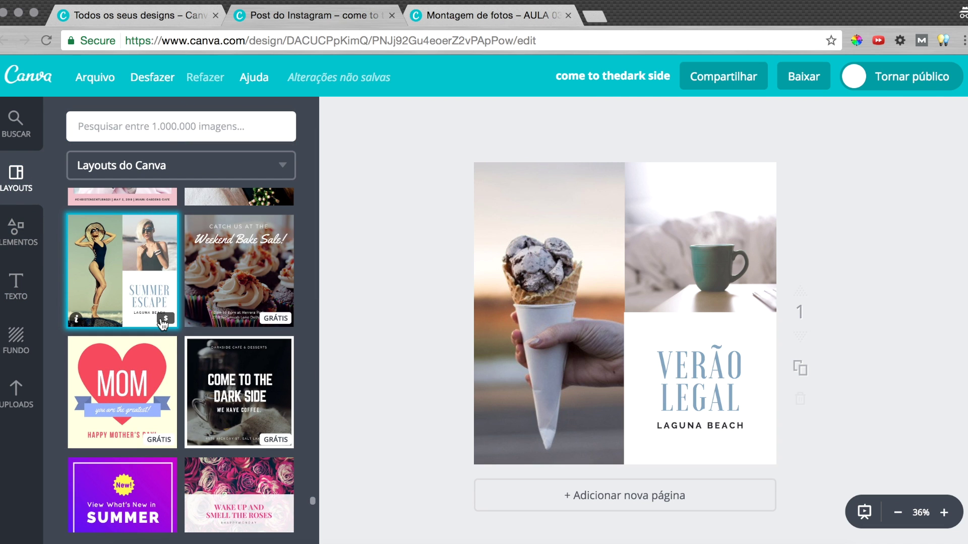